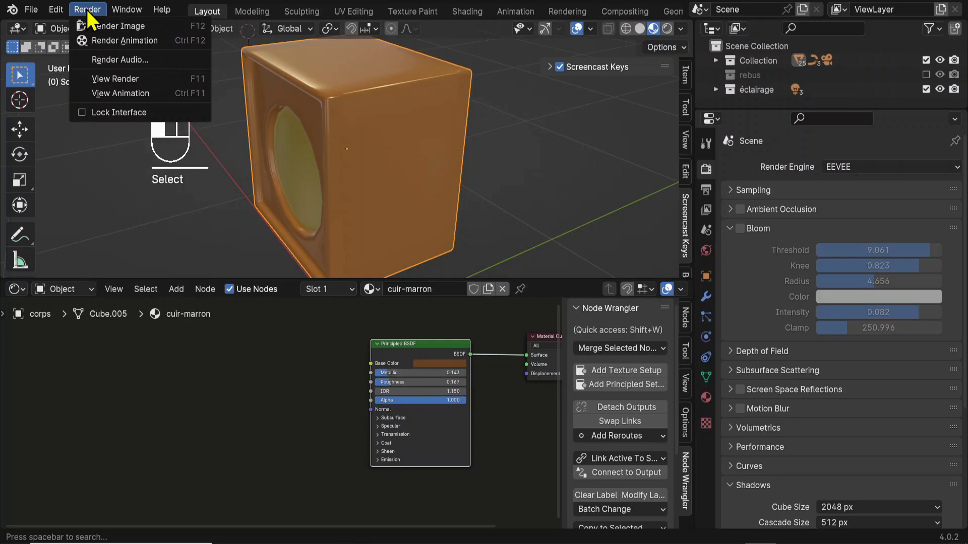
Filter the add-ons in the preferences by "no" to check whether Node Wrangler is enabled.
click(81, 195)
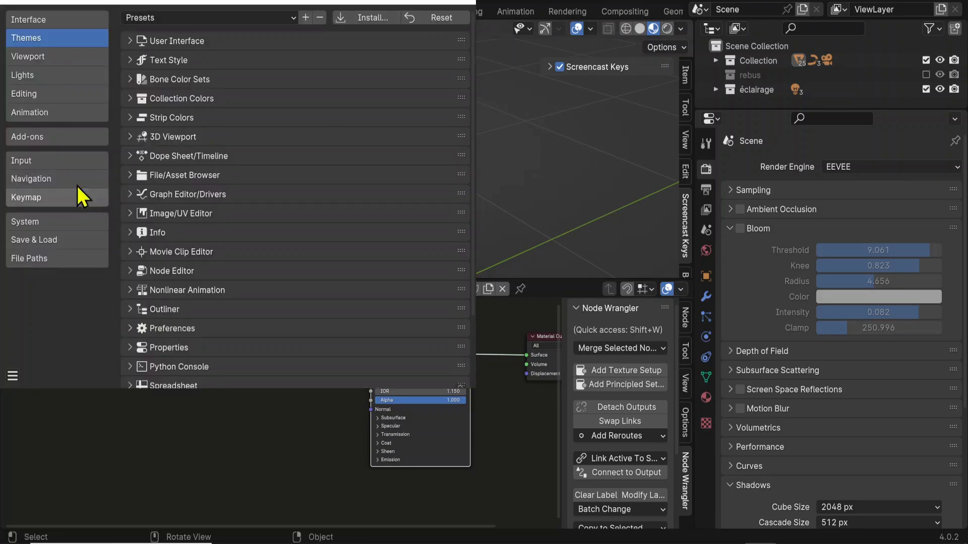
click(43, 139)
click(393, 37)
text(no)
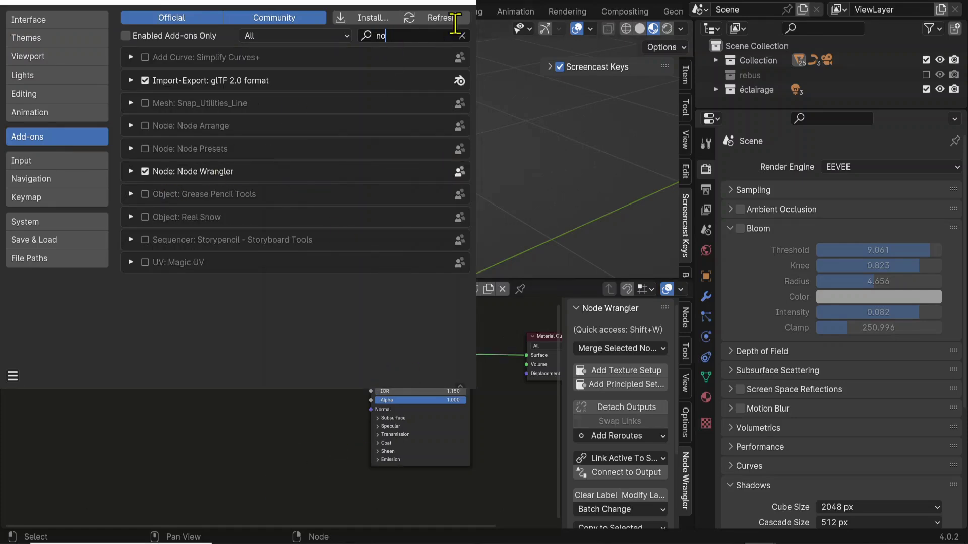
click(463, 2)
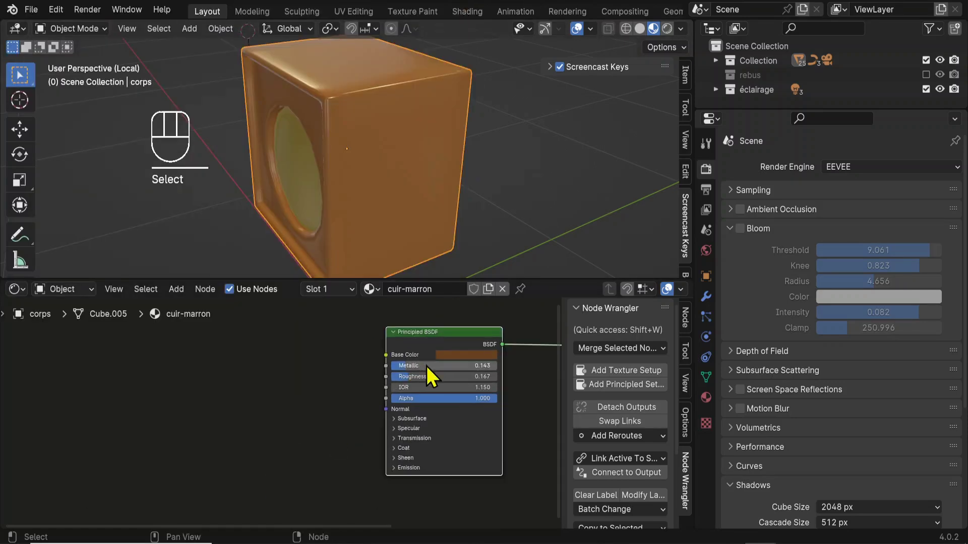
Add a Node Wrangler texture setup with Texture Coordinate, Mapping and Image Texture nodes to the Principled BSDF.
middle_drag(426, 365, 434, 367)
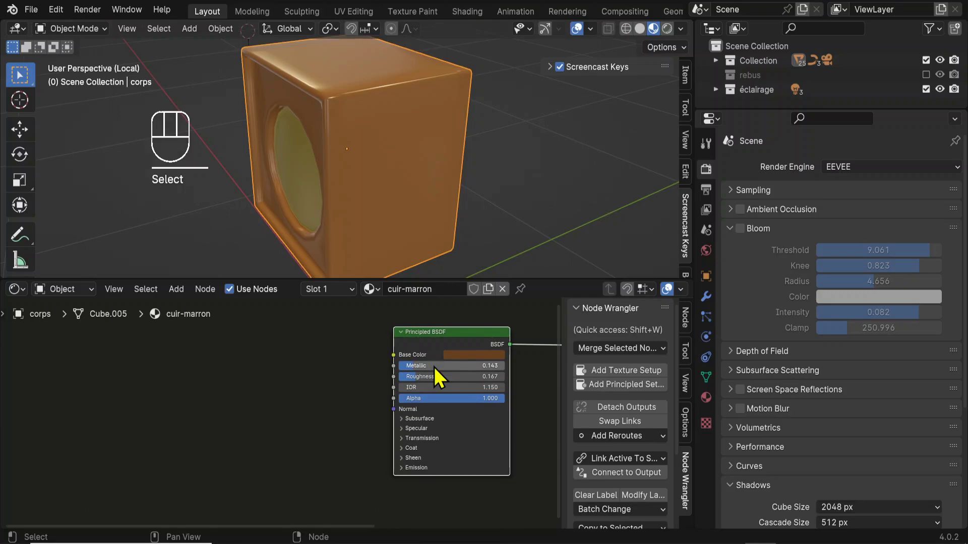
key(ctrl+t)
scroll(242, 362, down, 3)
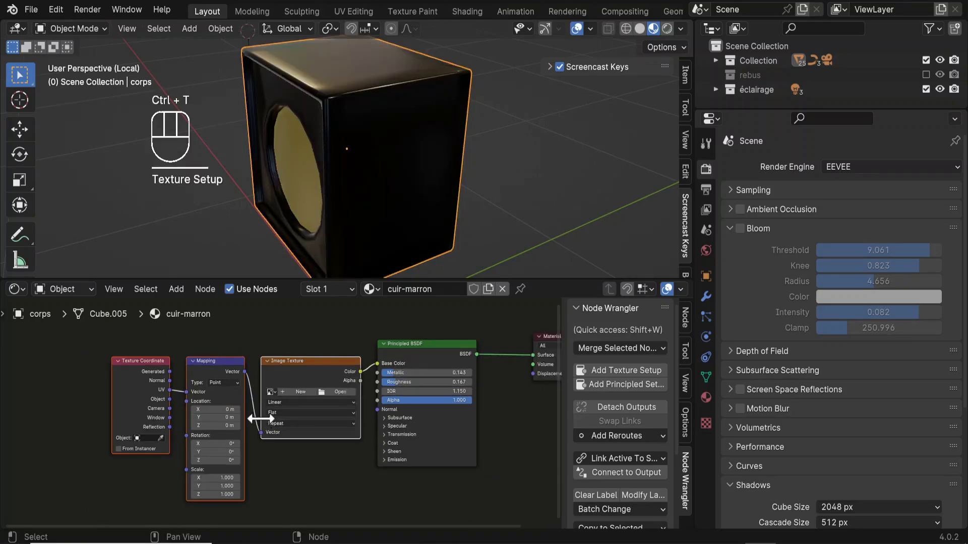
Space out the Texture Coordinate, Mapping and Image Texture nodes, moving them away from the Principled BSDF.
drag(241, 350, 138, 424)
drag(222, 371, 145, 358)
drag(298, 372, 229, 345)
scroll(274, 399, up, 4)
middle_drag(263, 374, 359, 409)
scroll(328, 358, up, 2)
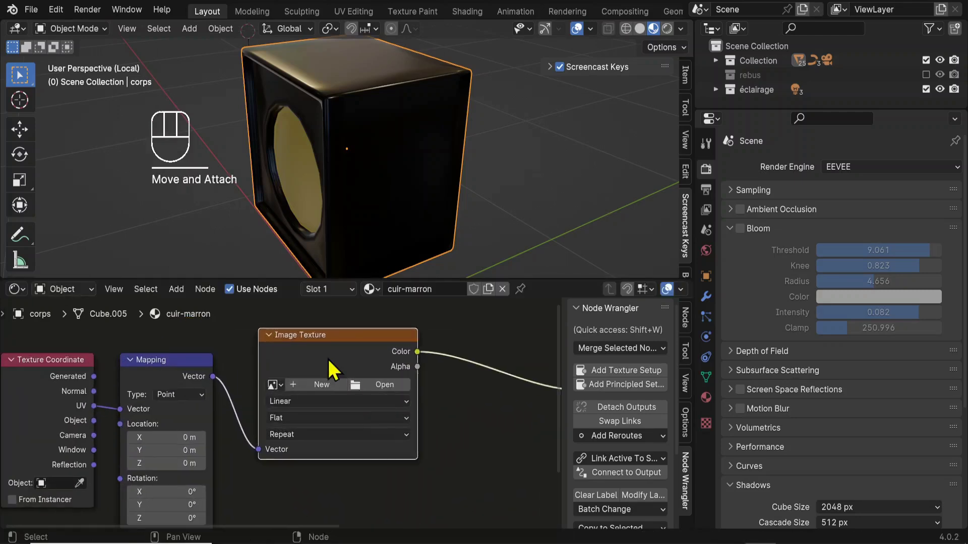
click(344, 334)
middle_drag(365, 111, 460, 77)
key(Delete)
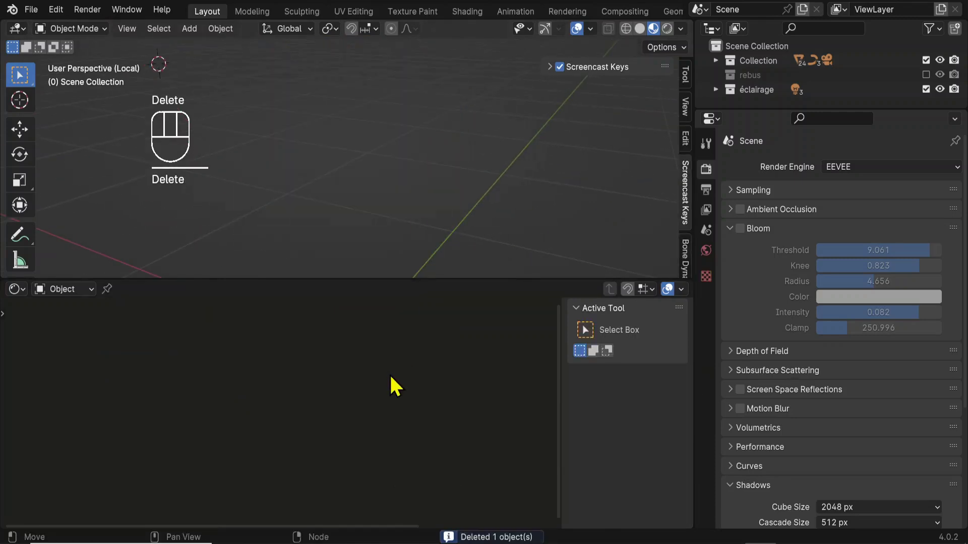
key(ctrl+z)
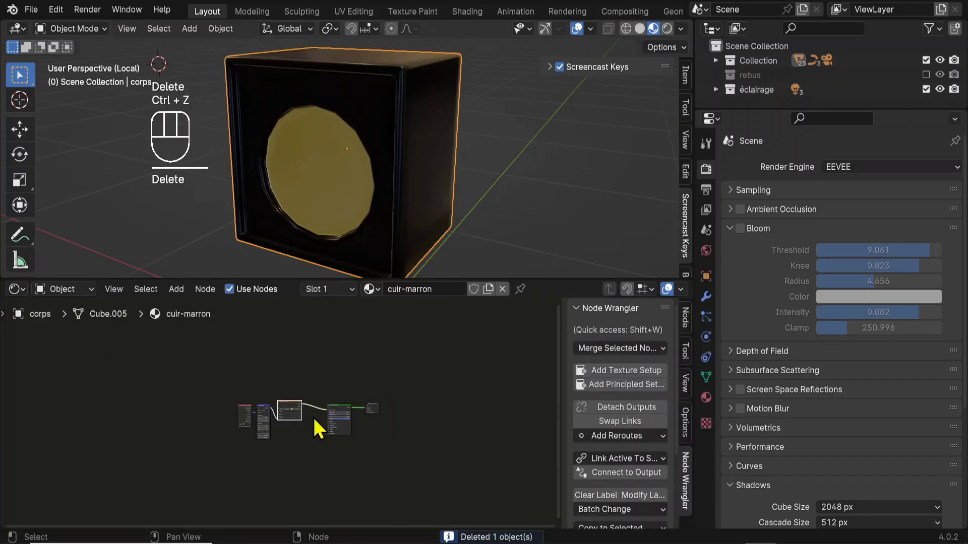
Delete the Image Texture node, keeping the Mapping and Texture Coordinate nodes.
scroll(307, 426, up, 4)
click(325, 315)
drag(326, 314, 322, 398)
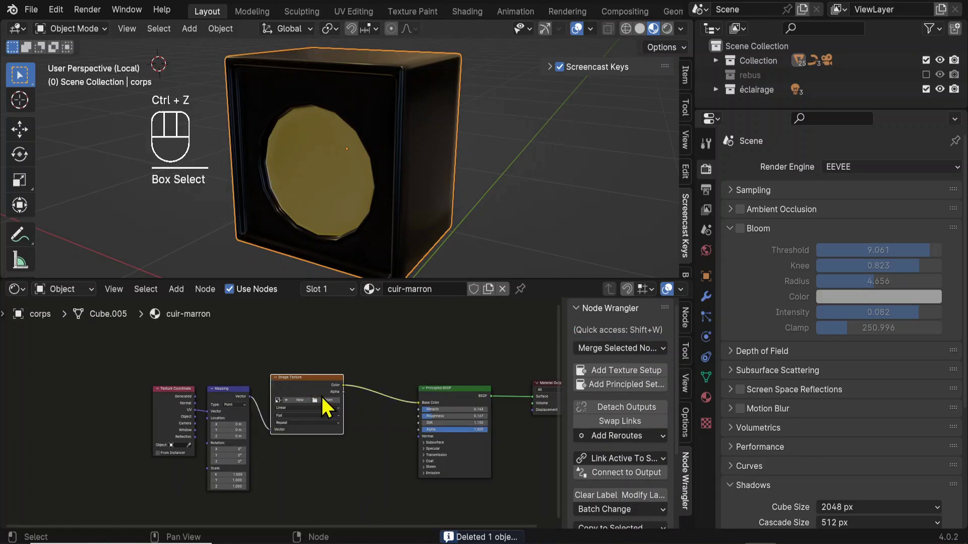
key(Delete)
scroll(303, 426, up, 4)
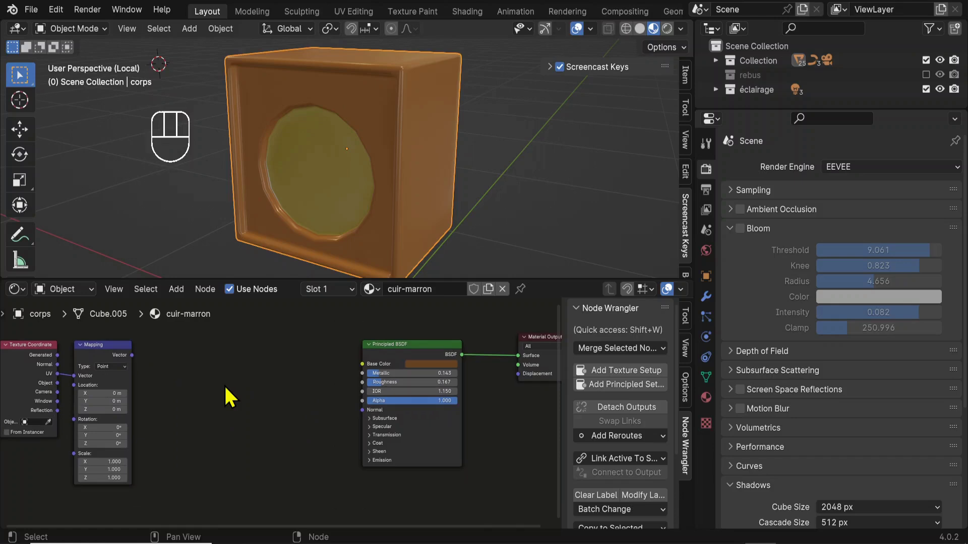
Add a Brick Texture node between Mapping and Principled BSDF and link its Color output to Base Color.
click(176, 290)
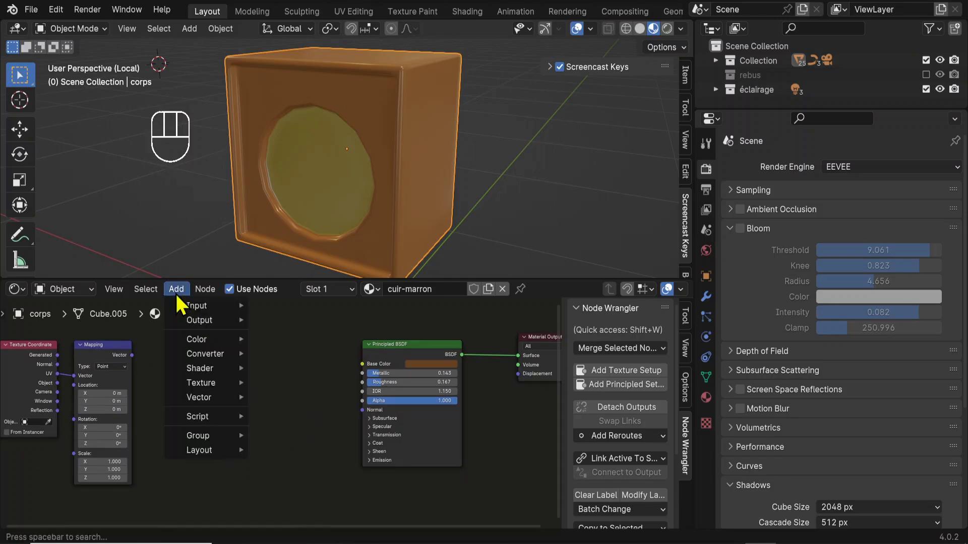
mouse_move(210, 391)
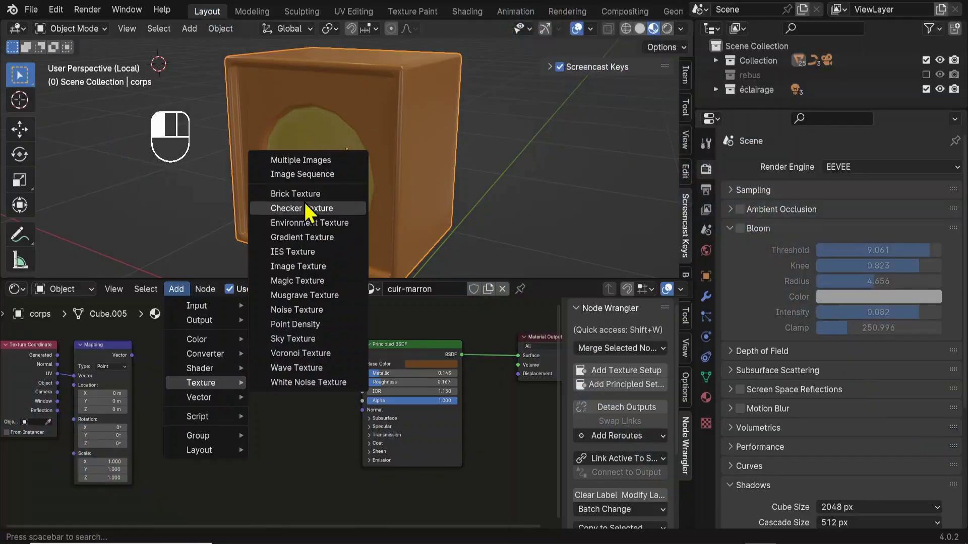
click(308, 195)
click(196, 340)
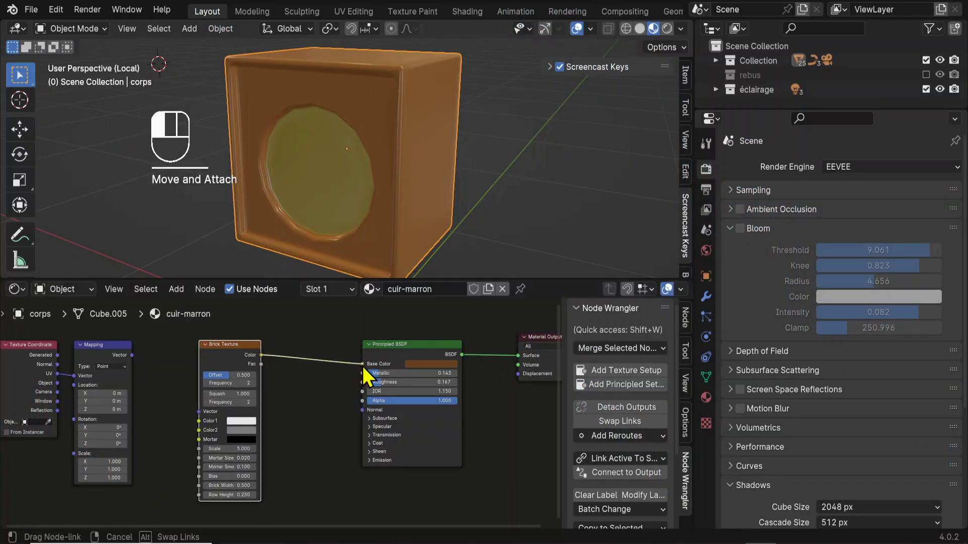
drag(364, 371, 363, 365)
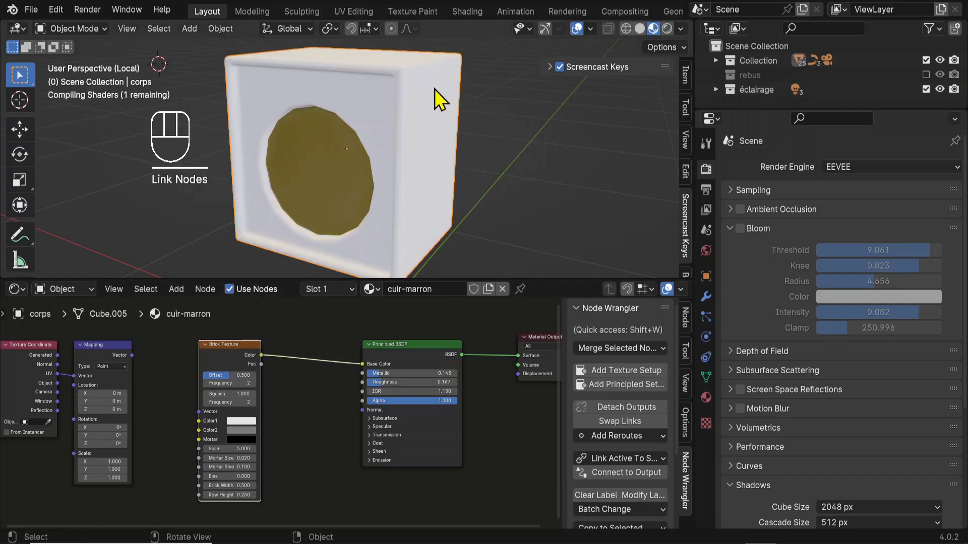
Examine how the brick pattern lies on the top, front and side faces of the box.
middle_drag(440, 74, 219, 117)
scroll(367, 143, up, 3)
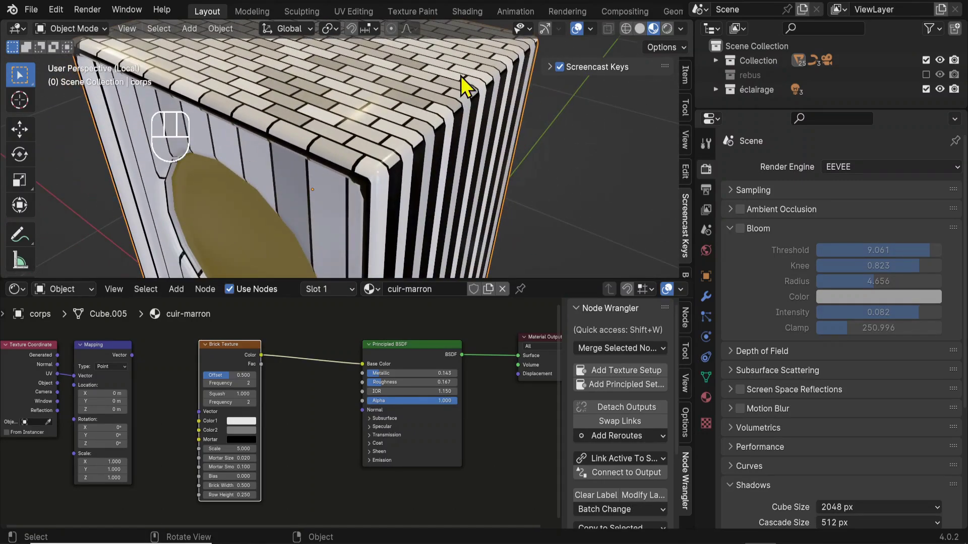
scroll(420, 132, down, 4)
middle_drag(442, 188, 344, 137)
scroll(295, 443, up, 5)
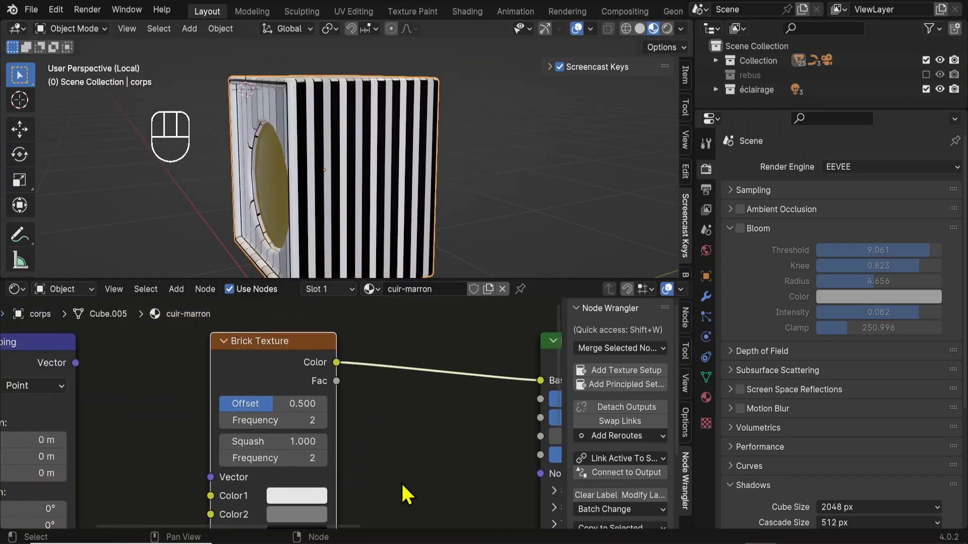
scroll(403, 488, down, 2)
middle_drag(285, 172, 385, 223)
scroll(386, 401, up, 5)
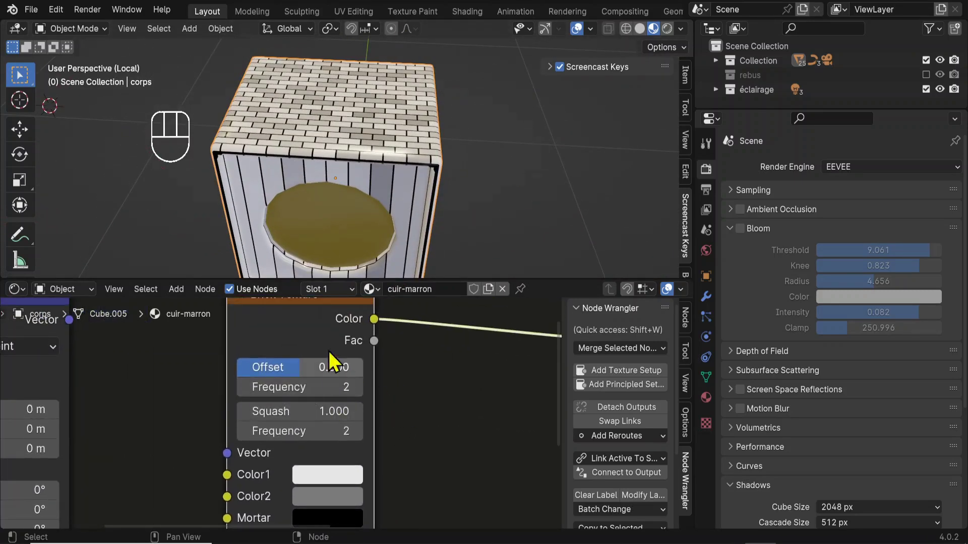
Set the Brick Texture's Offset to 0.462, its offset Frequency to 2 and its squash Frequency to 3.
mouse_move(300, 367)
mouse_down()
mouse_move(321, 367)
mouse_move(286, 367)
mouse_move(296, 371)
mouse_up()
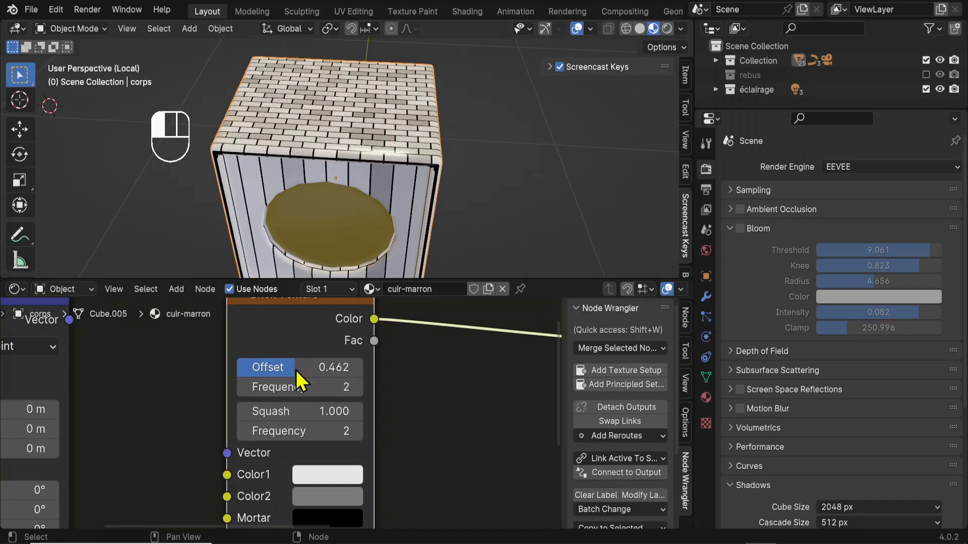
scroll(400, 170, up, 3)
middle_drag(399, 170, 396, 217)
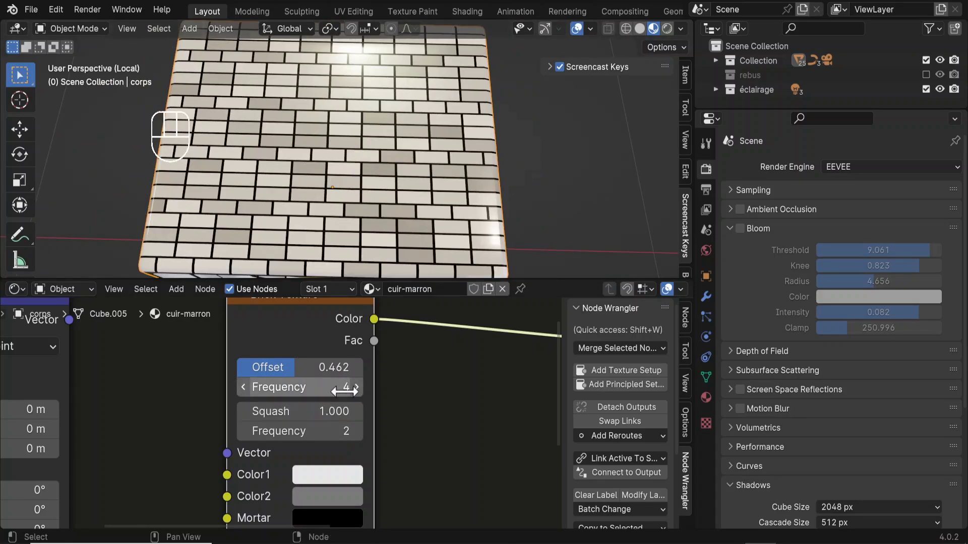
click(242, 390)
click(242, 390)
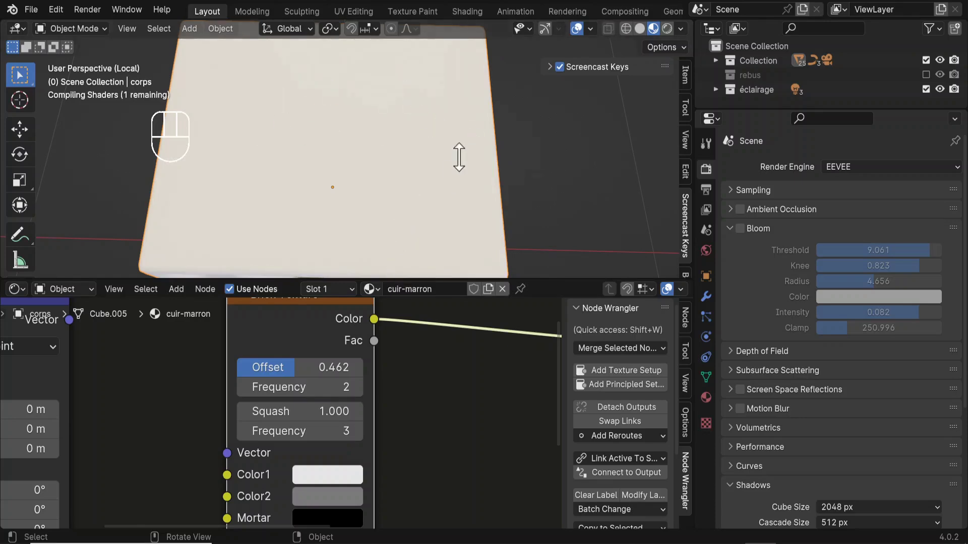
Change Color1 of the Brick Texture to a bright orange-red.
middle_drag(476, 175, 353, 132)
middle_drag(309, 480, 314, 426)
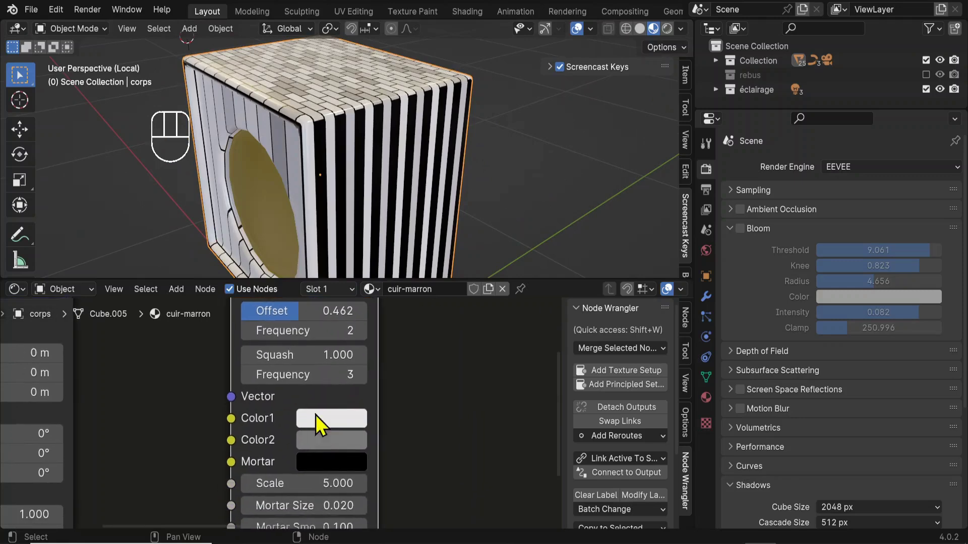
middle_drag(346, 140, 373, 132)
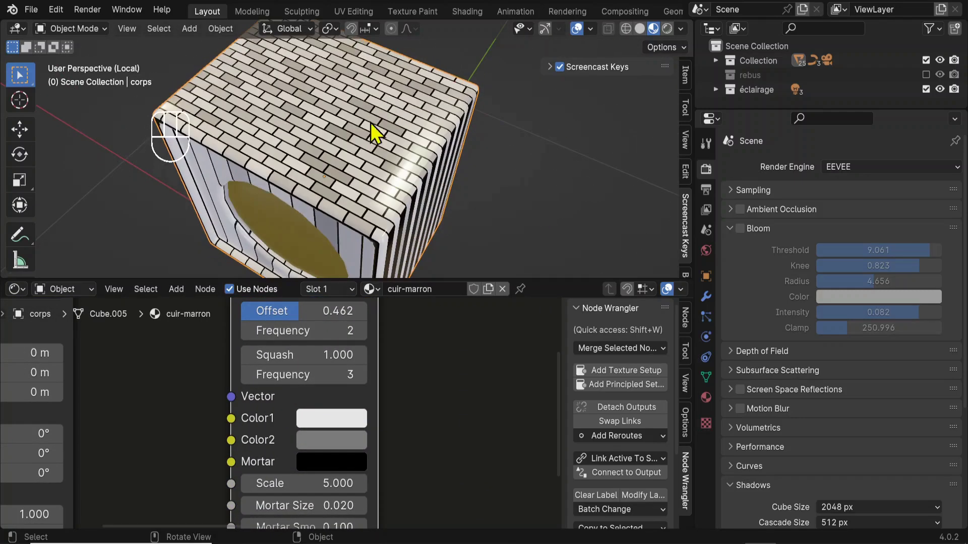
click(315, 420)
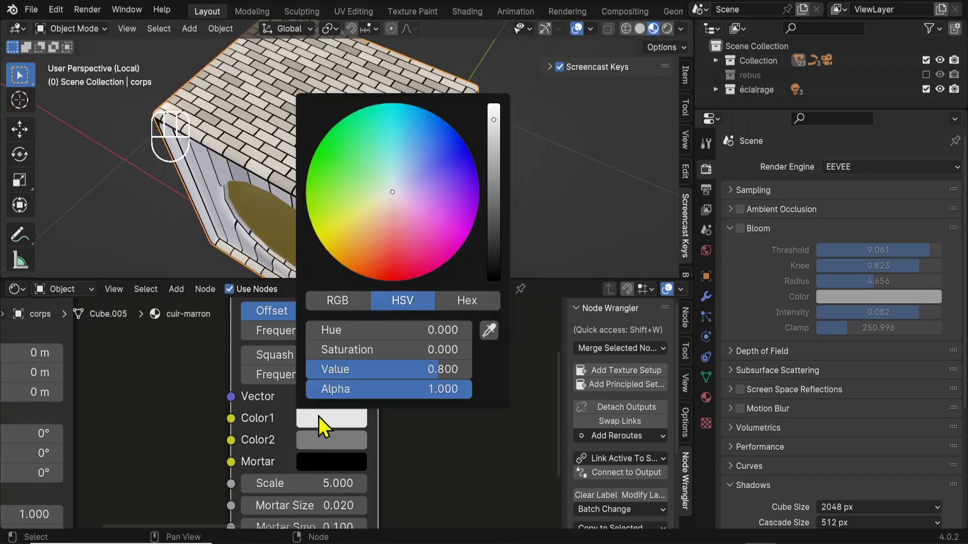
click(387, 256)
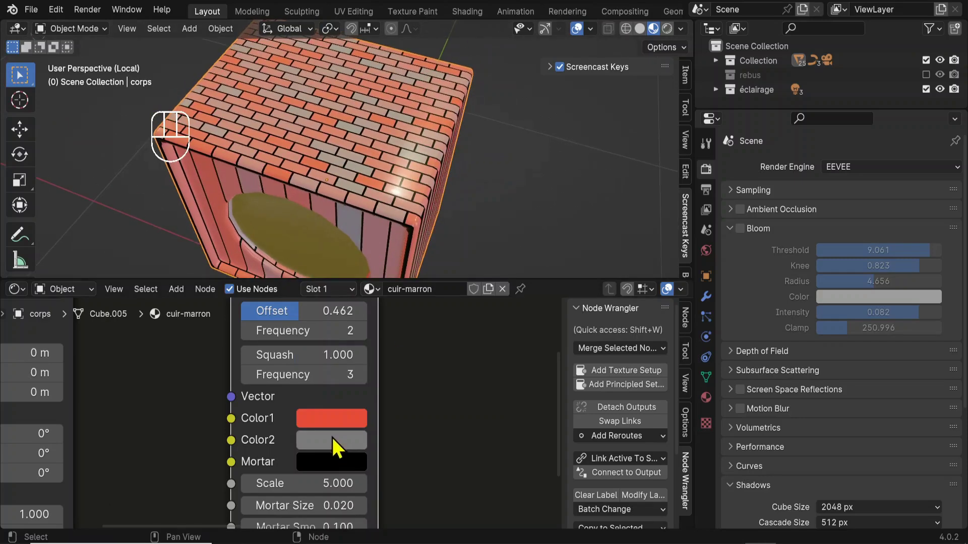
Change Color2 of the Brick Texture to a very dark red with hue 0.987 and saturation 0.974.
click(332, 440)
click(409, 292)
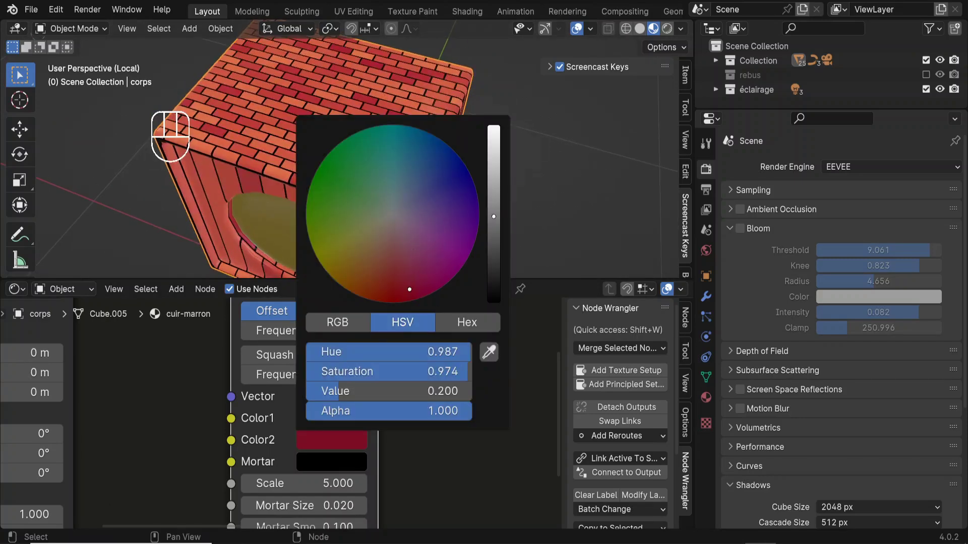
drag(495, 255, 499, 272)
middle_drag(259, 195, 369, 93)
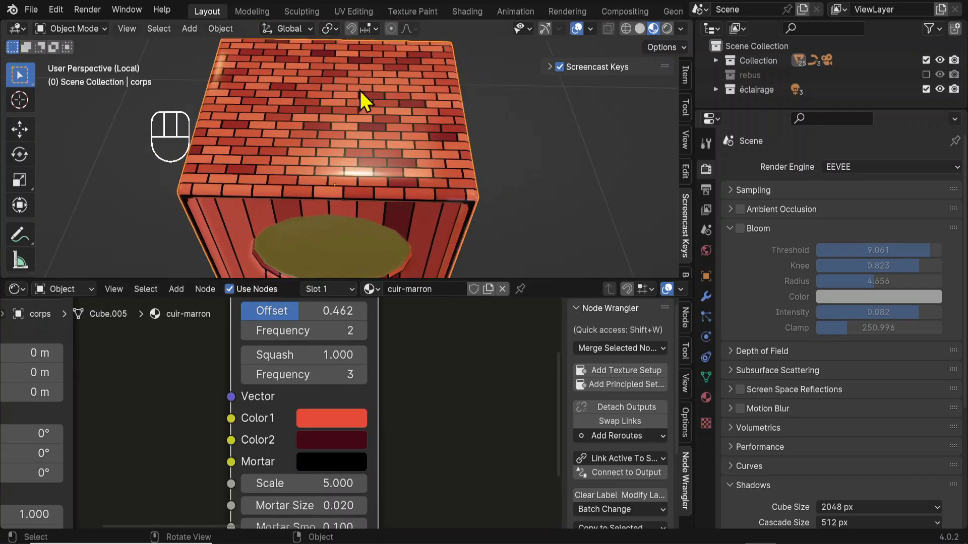
Set the Brick Texture's Scale to 4.930, Mortar Smooth to 0.740 and Bias to 0.170.
shift+scroll(412, 447, down, 3)
drag(341, 421, 406, 458)
shift+scroll(406, 458, down, 2)
drag(303, 430, 365, 430)
middle_drag(365, 430, 367, 409)
scroll(393, 177, up, 4)
middle_drag(383, 201, 407, 196)
mouse_move(329, 431)
shift+mouse_down()
mouse_move(351, 432)
mouse_move(328, 432)
mouse_move(338, 432)
shift+mouse_up()
scroll(373, 191, down, 4)
middle_drag(373, 189, 293, 186)
scroll(365, 202, down, 6)
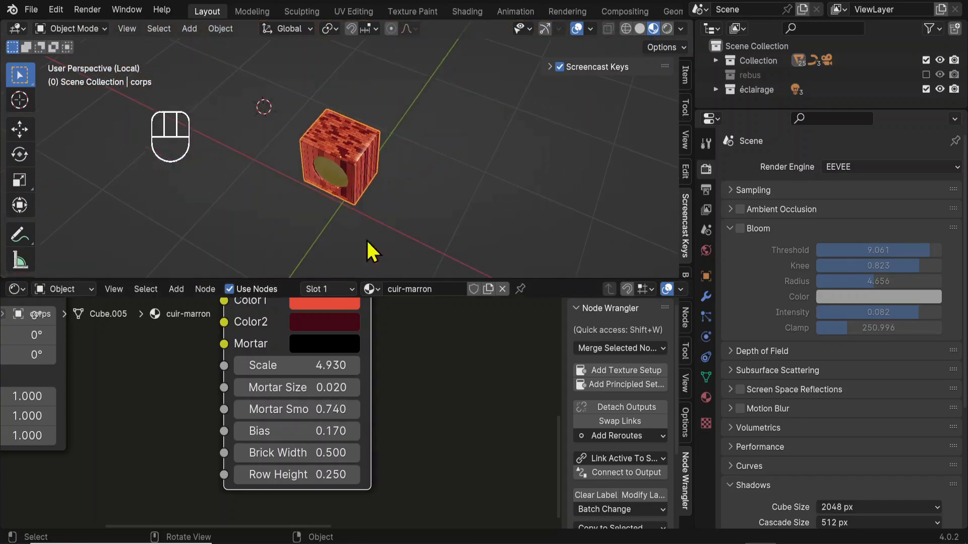
Add a Checker Texture node below the Brick Texture in an enlarged node editor and preview it on the box.
drag(414, 278, 415, 166)
scroll(406, 243, down, 6)
middle_drag(407, 253, 409, 300)
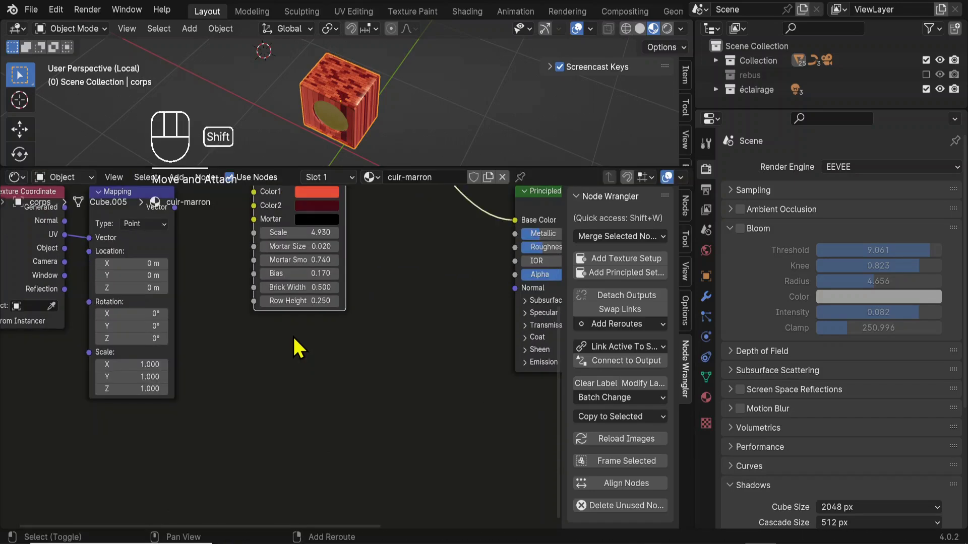
key(shift+a)
mouse_move(293, 337)
click(370, 161)
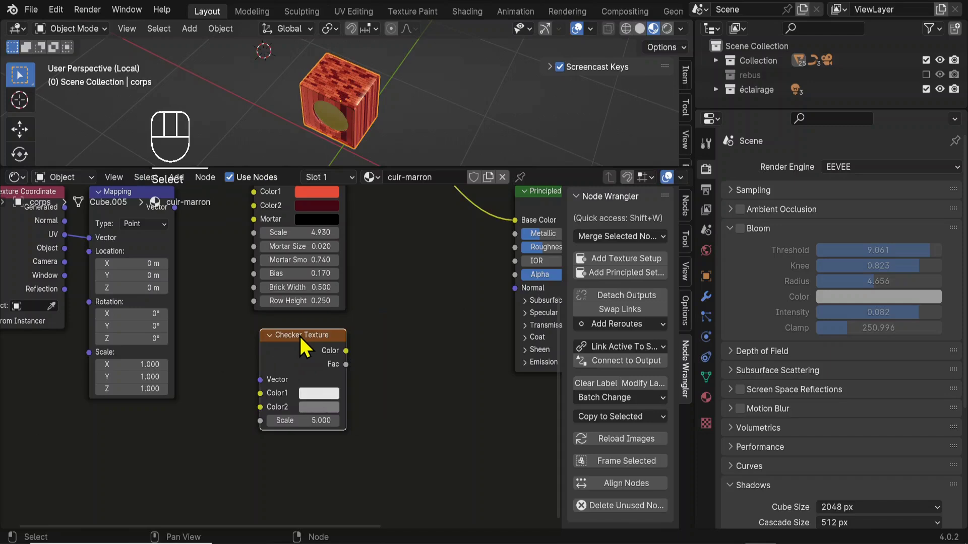
ctrl+shift+click(299, 335)
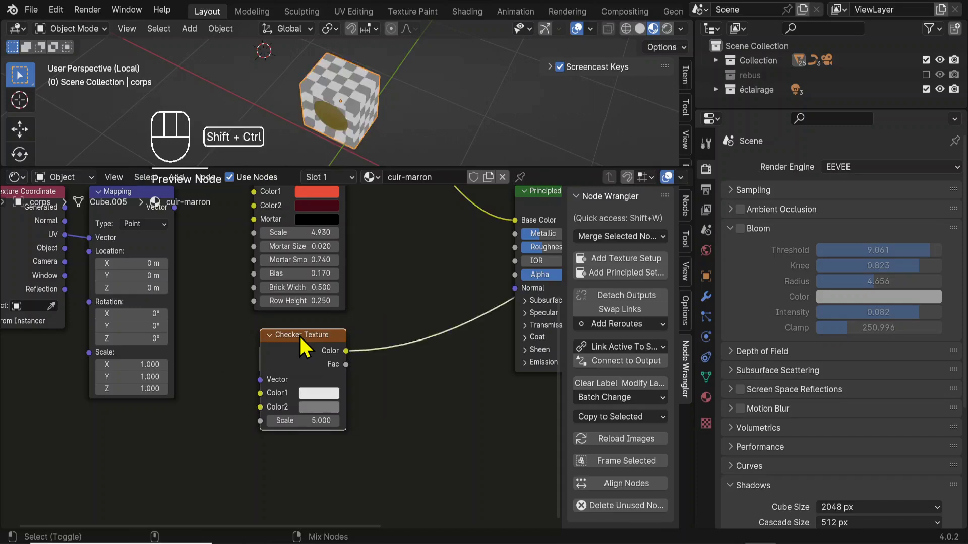
Move the Principled BSDF up out of the way and the Material Output down level with the Checker Texture.
scroll(330, 98, up, 2)
middle_drag(357, 349, 186, 413)
click(404, 257)
drag(404, 258, 355, 155)
scroll(385, 398, down, 7)
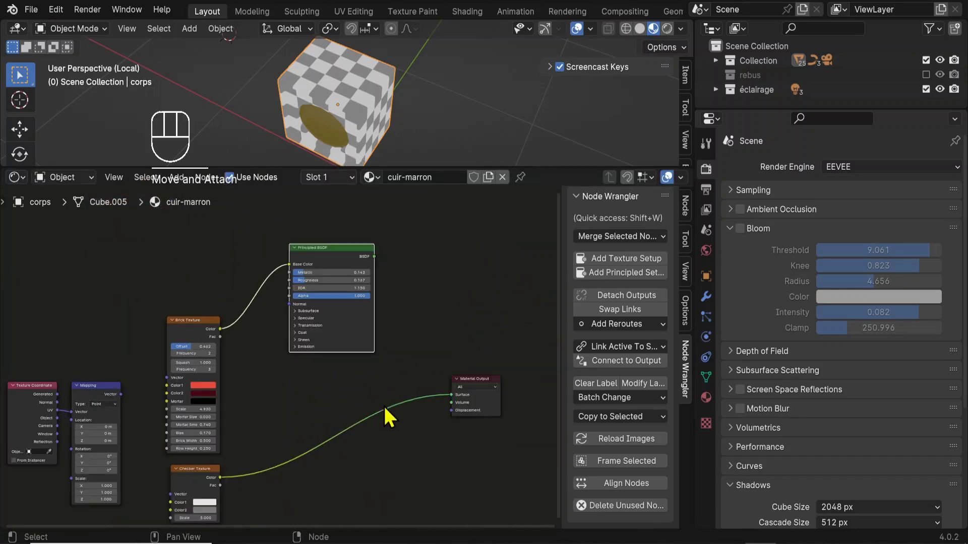
middle_drag(385, 406, 367, 304)
drag(455, 279, 440, 372)
scroll(342, 370, up, 3)
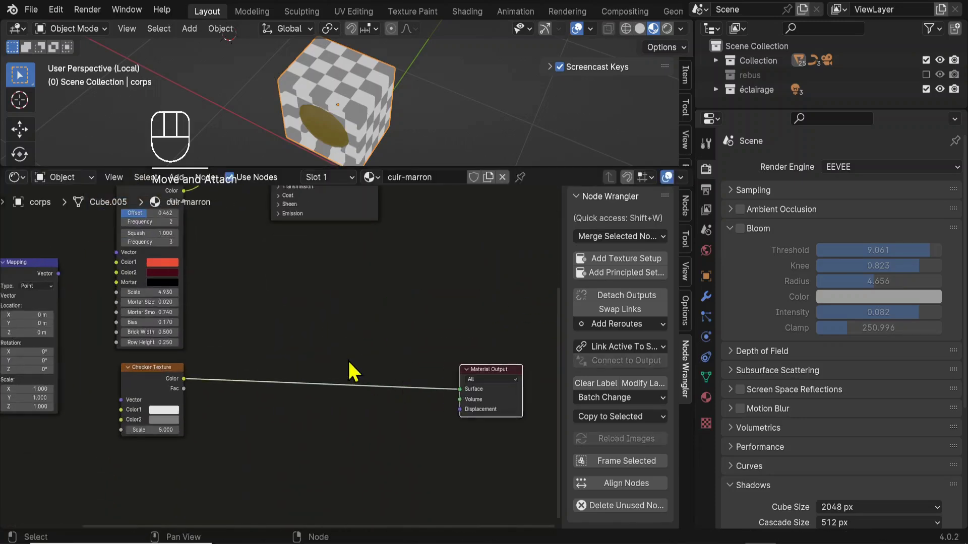
middle_drag(353, 369, 416, 422)
Expand the Coat and Sheen sections of the Principled BSDF and move the node down beside the Brick Texture.
click(398, 247)
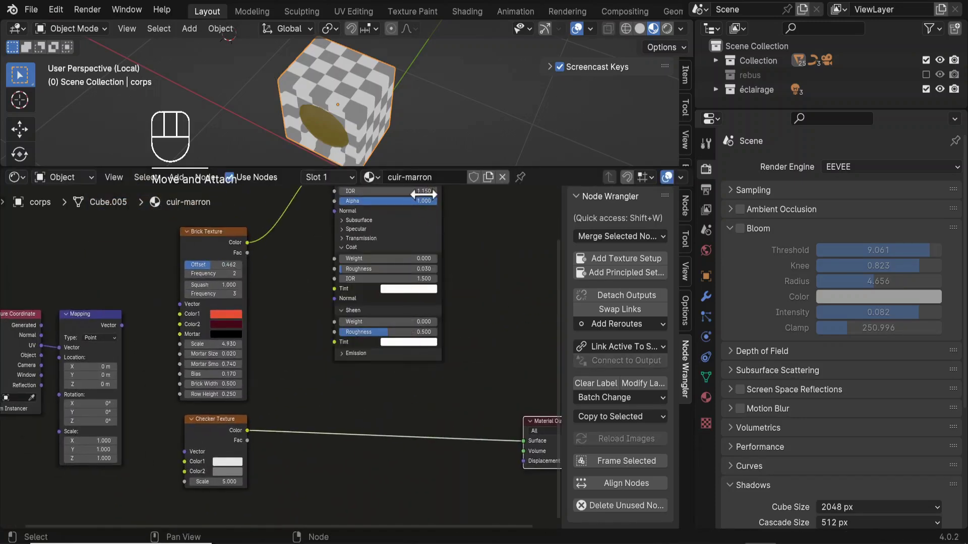
middle_drag(424, 189, 422, 296)
drag(388, 258, 388, 312)
Shift the Mapping and Texture Coordinate nodes slightly upward to tidy the node layout.
middle_drag(294, 344, 423, 275)
drag(219, 353, 230, 314)
drag(144, 352, 137, 335)
middle_drag(403, 297, 391, 224)
Enlarge the 3D viewport and bring the checkered box into close view.
middle_drag(378, 90, 418, 173)
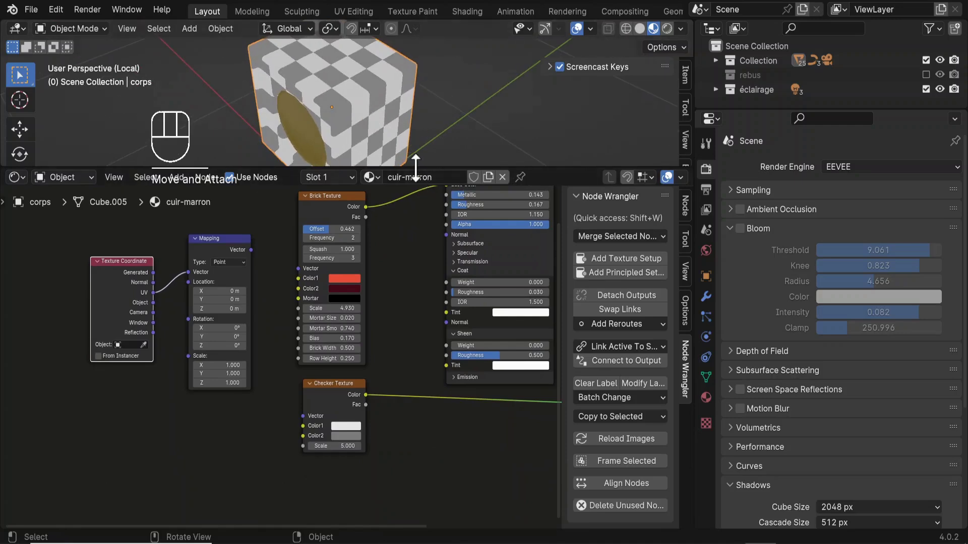
drag(416, 169, 418, 240)
scroll(402, 171, up, 4)
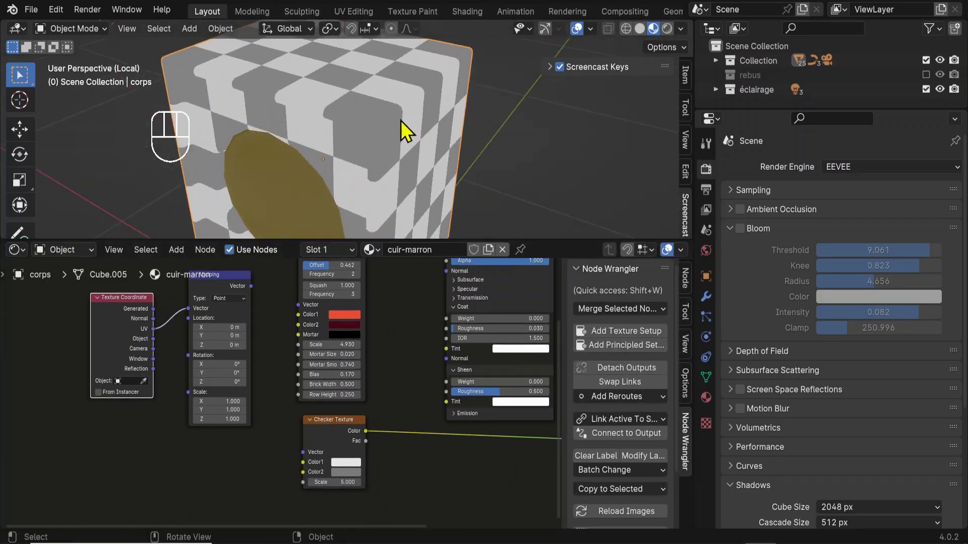
Darken the grey of the Checker Texture's Color2.
middle_drag(385, 76, 302, 80)
middle_drag(235, 139, 240, 72)
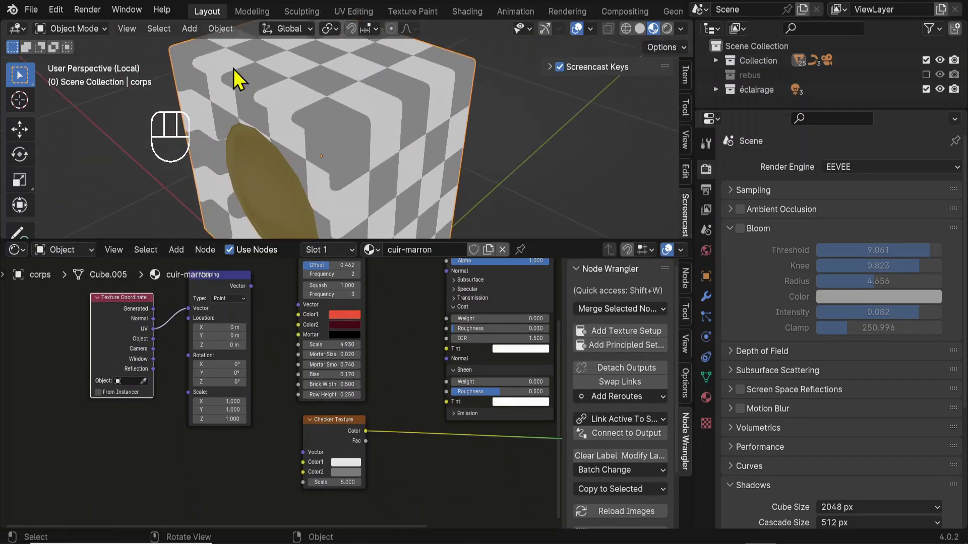
scroll(386, 403, up, 2)
scroll(401, 403, up, 2)
click(378, 403)
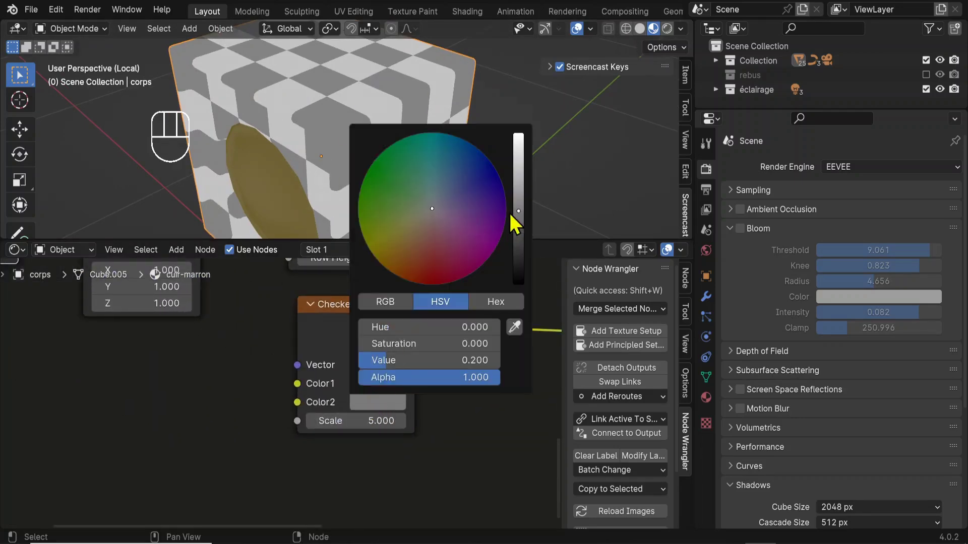
drag(518, 208, 518, 220)
middle_drag(161, 392, 156, 426)
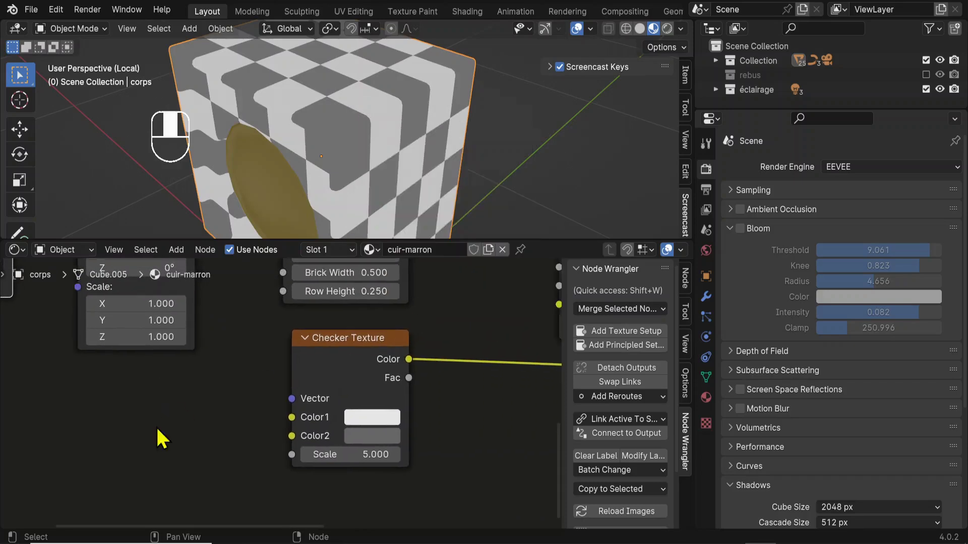
Set the Checker Texture's Scale to 4.830 and view the whole box.
mouse_move(381, 454)
shift+mouse_down()
mouse_move(350, 454)
mouse_move(396, 454)
shift+mouse_up()
scroll(341, 169, down, 3)
middle_drag(340, 169, 295, 152)
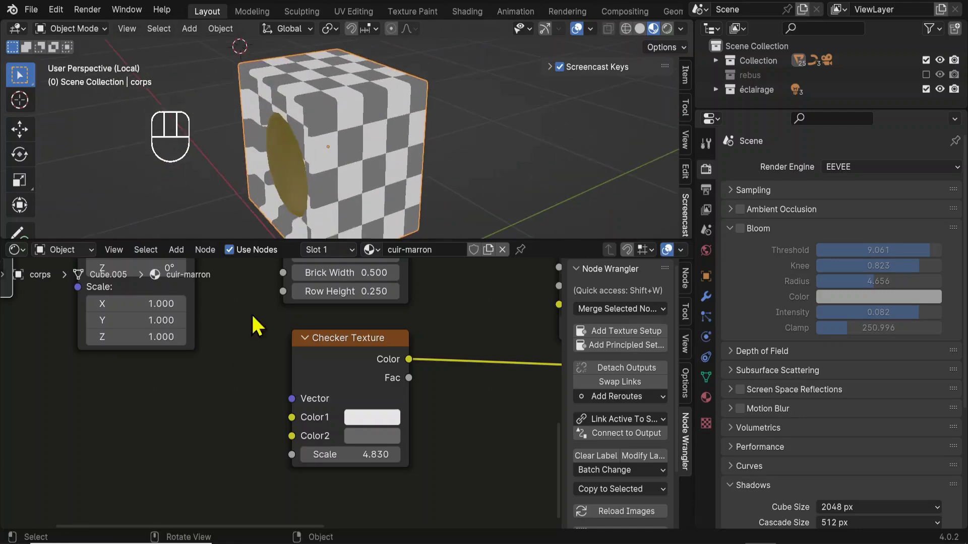
Try the Texture Coordinate's Generated output on the Checker Texture's Vector input, and remove that link again.
scroll(252, 318, down, 5)
middle_drag(195, 313, 276, 387)
drag(179, 309, 128, 349)
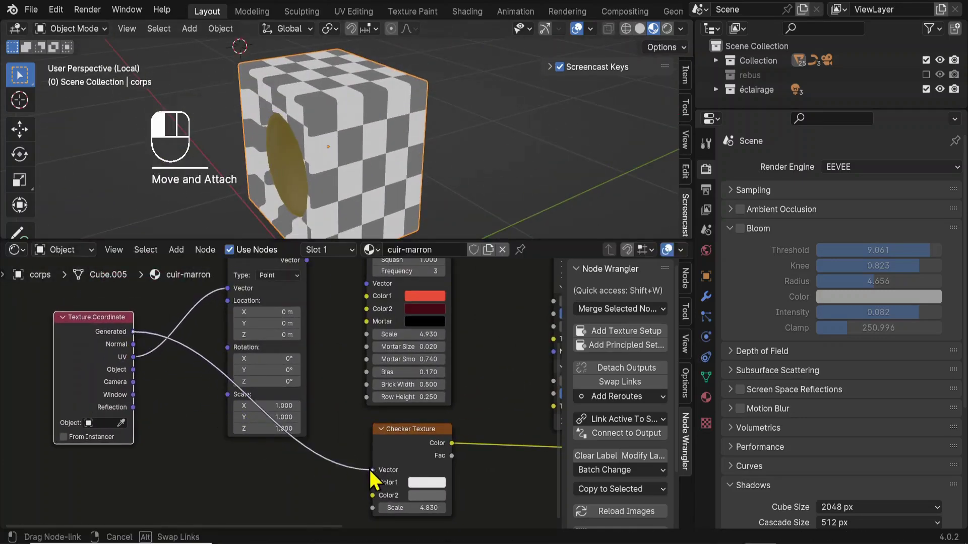
drag(374, 475, 372, 471)
middle_drag(290, 159, 357, 121)
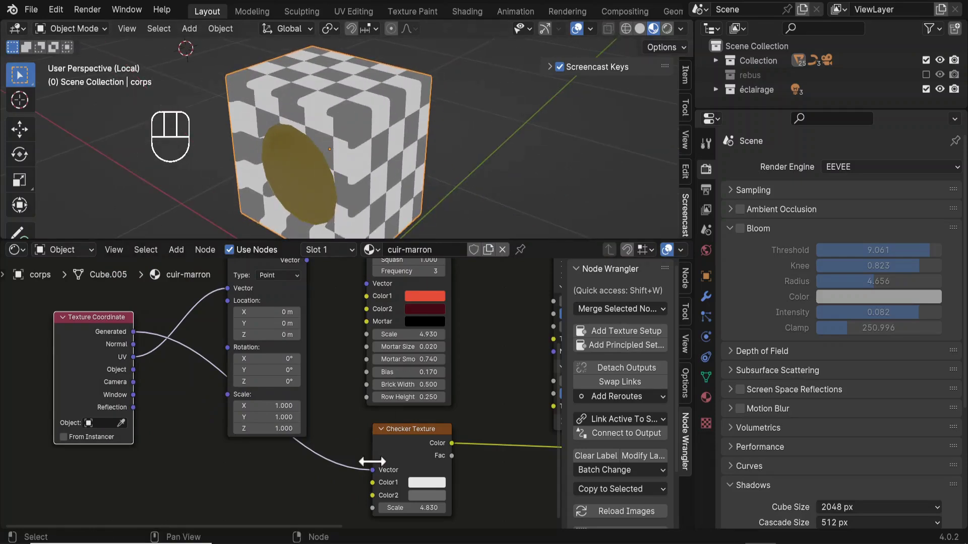
drag(372, 471, 58, 309)
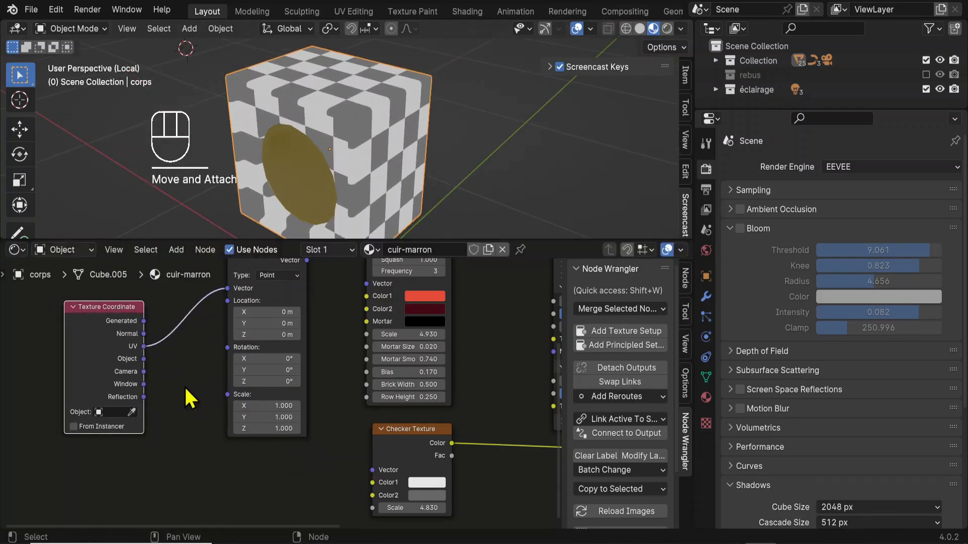
middle_drag(328, 146, 319, 148)
Bring up the choice of texture nodes to add below the Checker Texture.
middle_drag(396, 431, 305, 288)
scroll(328, 325, up, 2)
middle_drag(334, 332, 318, 187)
key(shift+a)
mouse_move(303, 343)
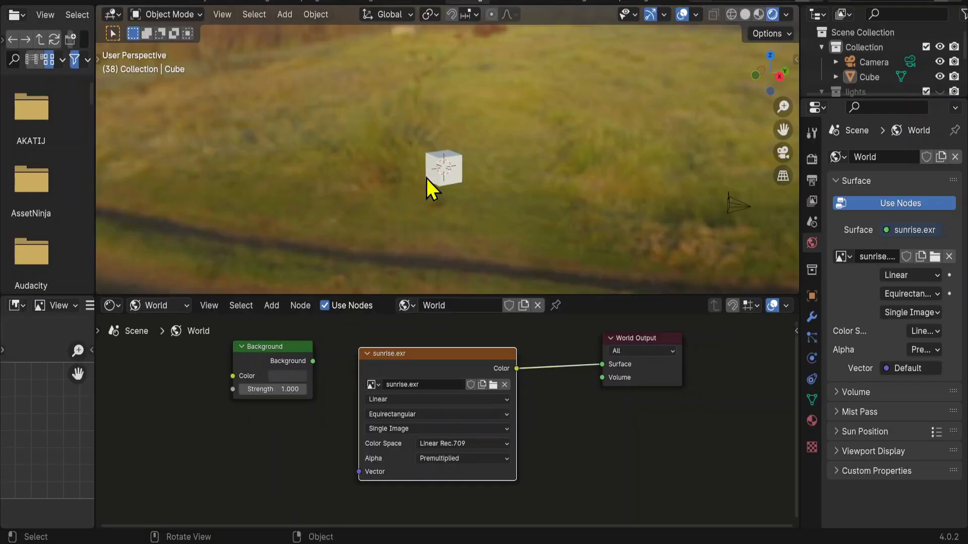
Examine the sunrise.exr environment background around the cube and its World node setup in the other scene.
middle_drag(426, 178, 415, 161)
key(ctrl+alt+space)
middle_drag(345, 216, 424, 252)
key(ctrl+alt+space)
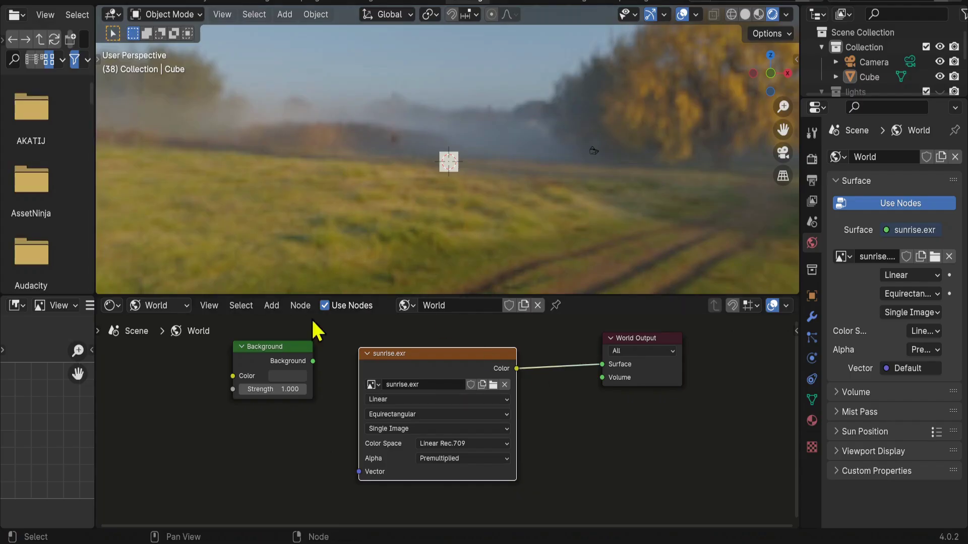
click(158, 306)
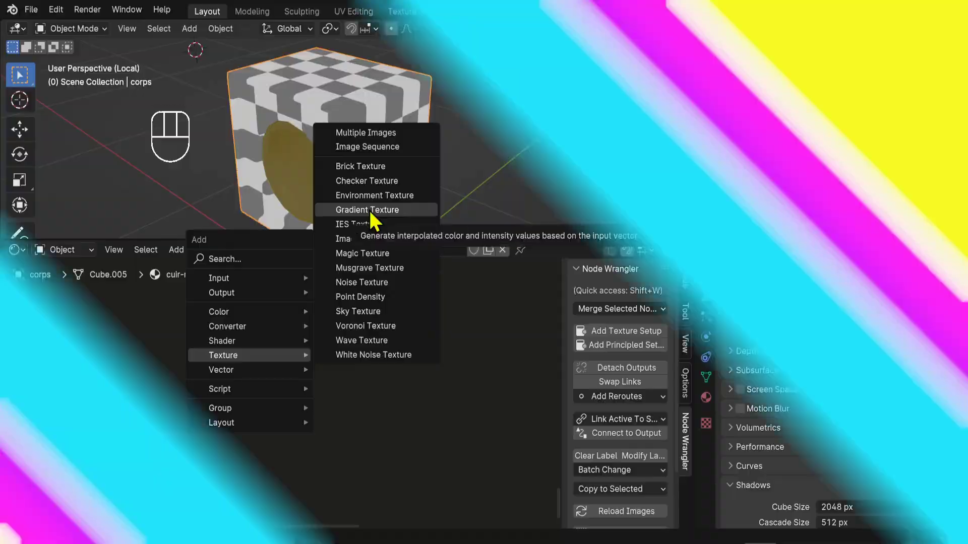
Add a Gradient Texture below the Checker Texture and preview it on the box.
click(374, 218)
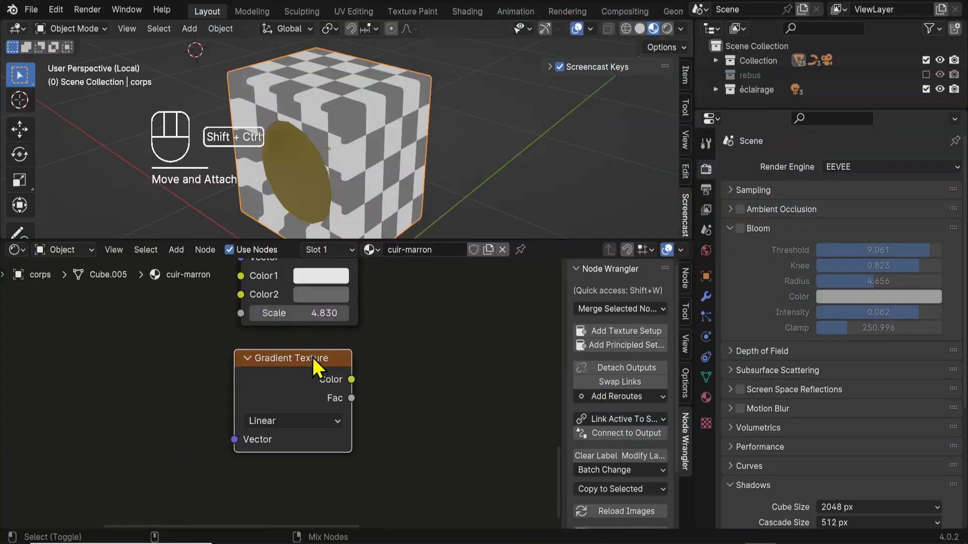
ctrl+shift+click(313, 357)
middle_drag(336, 161, 373, 147)
Try the Diagonal and Spherical gradient types on the Gradient Texture.
click(302, 422)
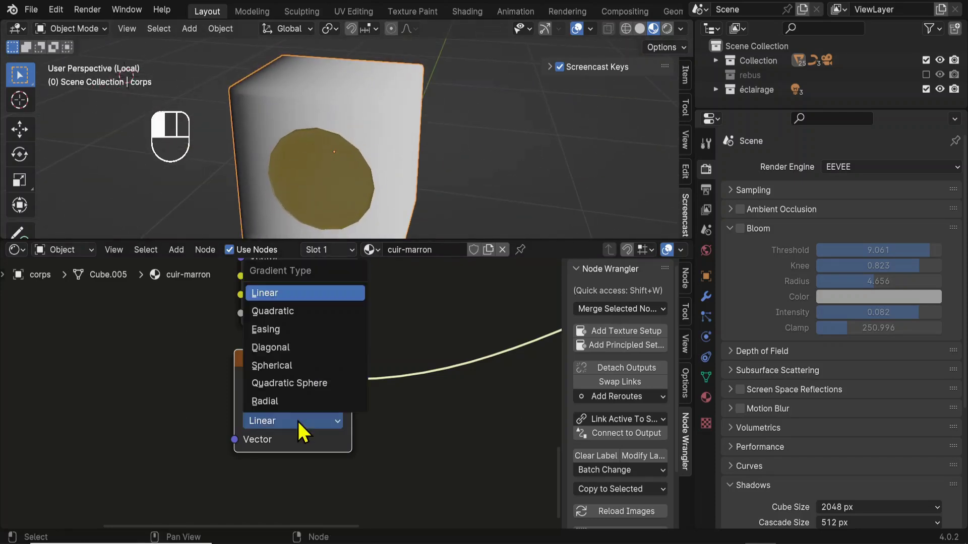
click(292, 345)
middle_drag(348, 181, 383, 137)
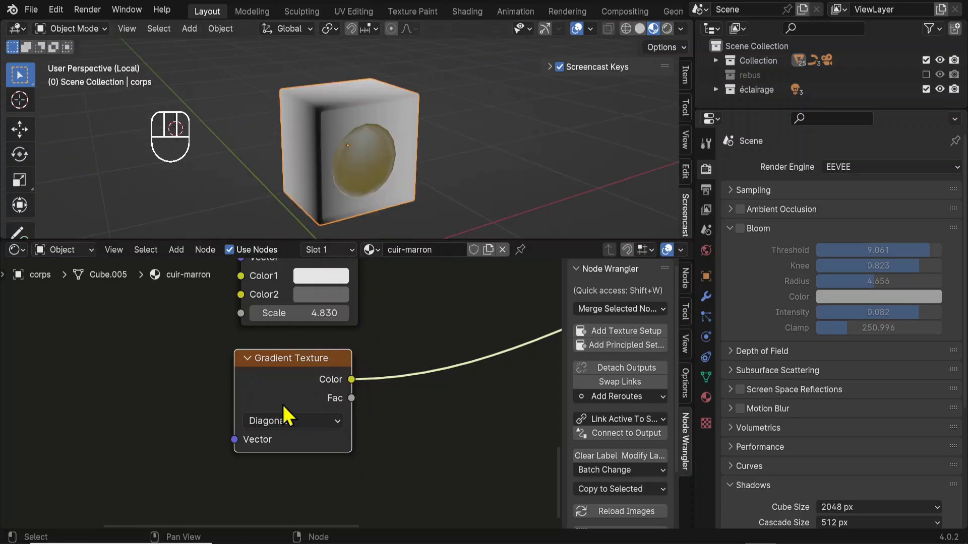
click(286, 420)
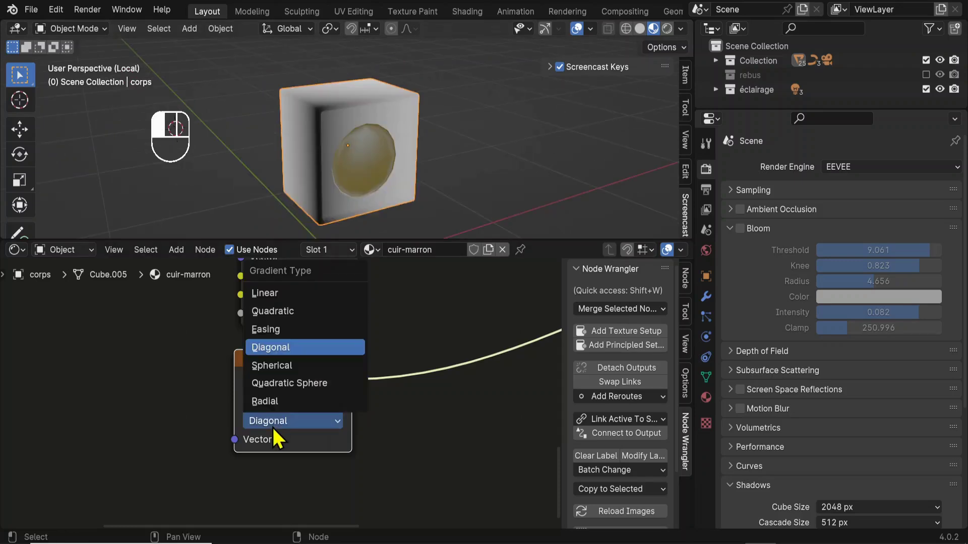
click(287, 366)
mouse_move(426, 91)
middle_down()
mouse_move(470, 109)
mouse_move(416, 102)
middle_up()
scroll(216, 388, down, 3)
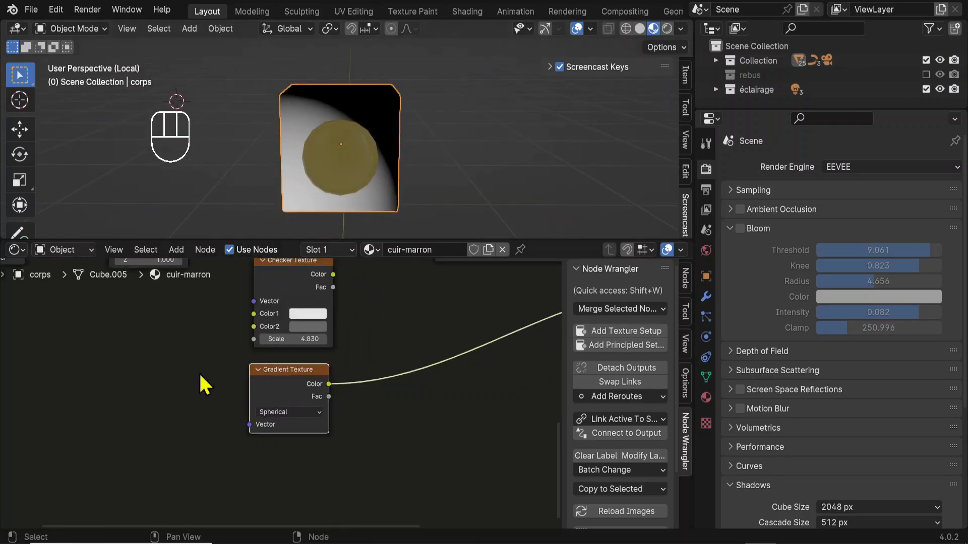
Move the Texture Coordinate and Mapping nodes down beside the Checker and Gradient Textures.
middle_drag(137, 322, 153, 380)
drag(84, 311, 102, 448)
middle_drag(242, 442, 170, 443)
middle_drag(233, 320, 237, 370)
drag(219, 285, 221, 476)
scroll(267, 348, up, 2)
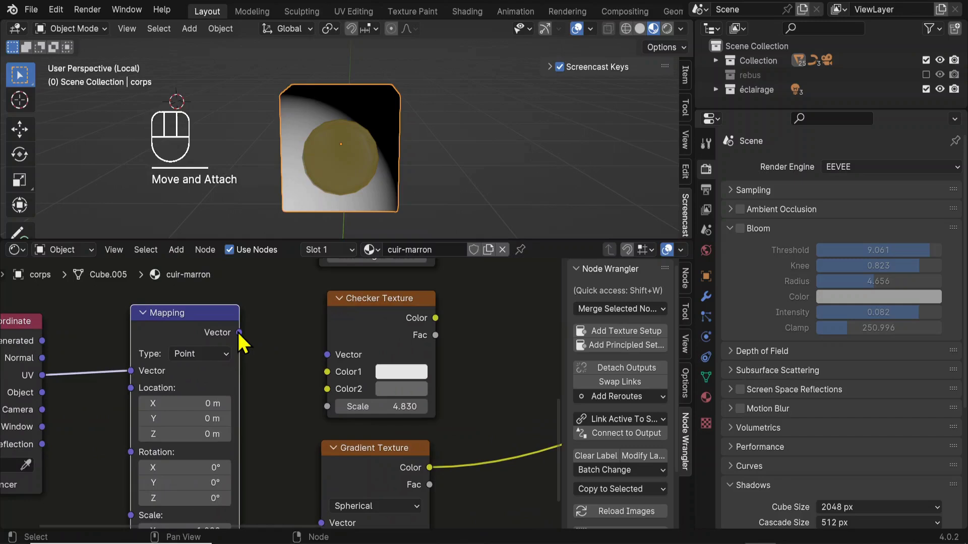
Link the Mapping node's Vector output to the Gradient Texture's Vector input and set the gradient type to Linear.
middle_drag(277, 345, 266, 286)
drag(227, 274, 298, 461)
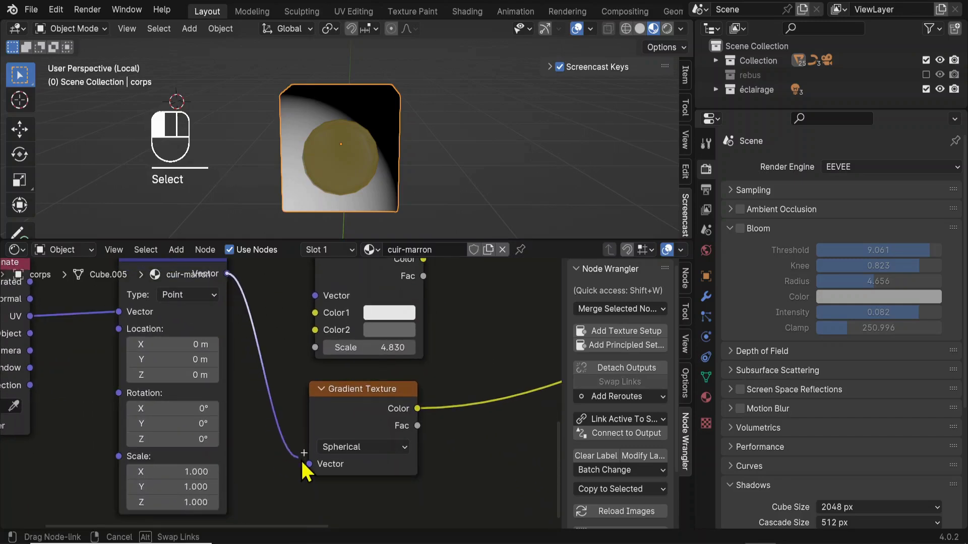
middle_drag(314, 382, 330, 389)
mouse_move(296, 354)
mouse_down()
mouse_move(304, 354)
mouse_move(293, 354)
mouse_up()
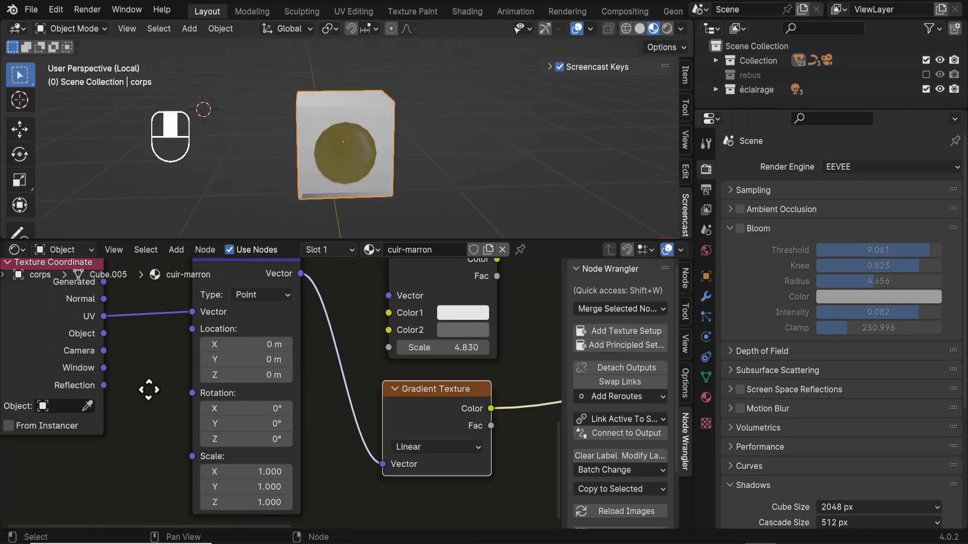
Feed the Mapping node's Vector input from the Texture Coordinate's Generated output instead of UV.
middle_drag(149, 390, 186, 431)
click(143, 321)
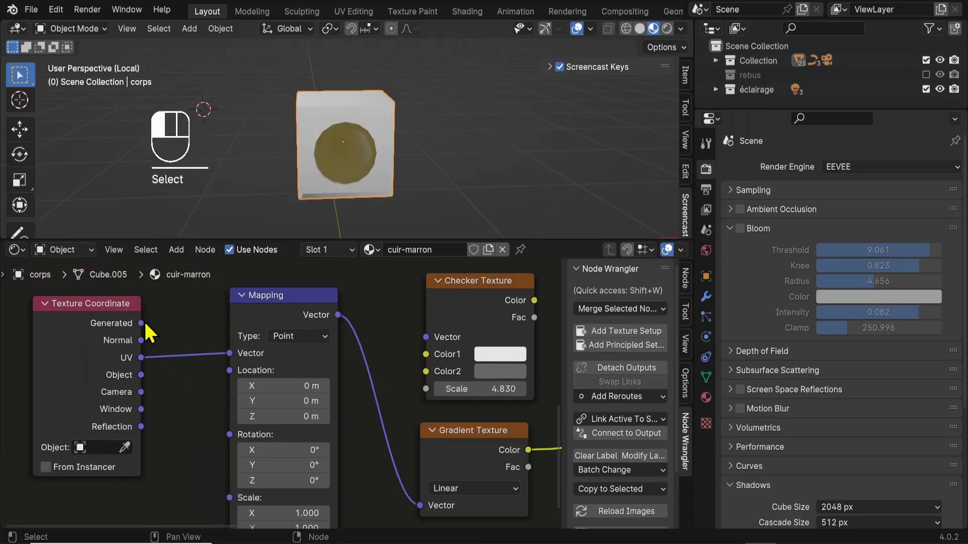
drag(235, 354, 232, 354)
Set the Mapping node to Location X -0.25 m, Rotation Y -1.99° and Scale X 0.680.
middle_drag(346, 386, 343, 342)
drag(282, 339, 255, 339)
drag(111, 298, 127, 340)
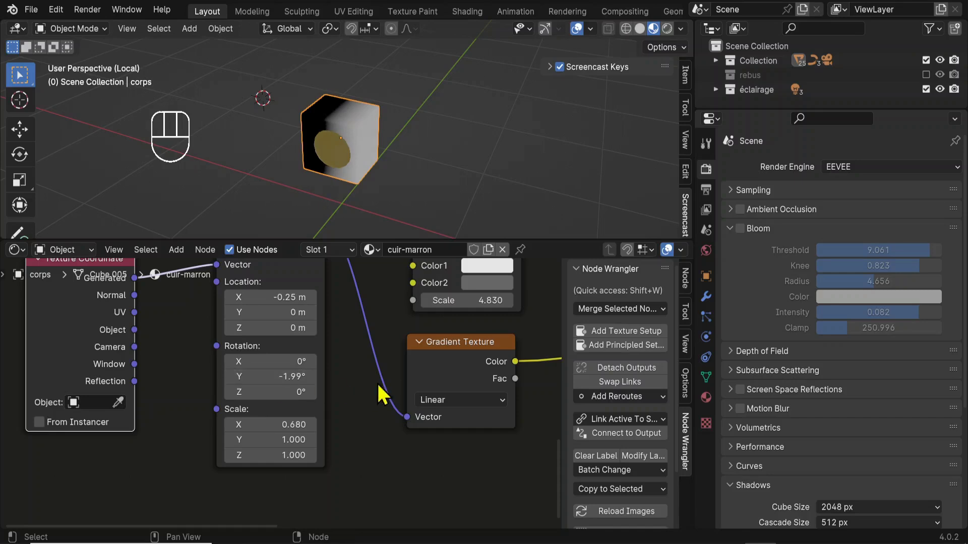
Add an IES Texture node below the Gradient Texture.
scroll(379, 387, down, 2)
middle_drag(395, 398, 331, 359)
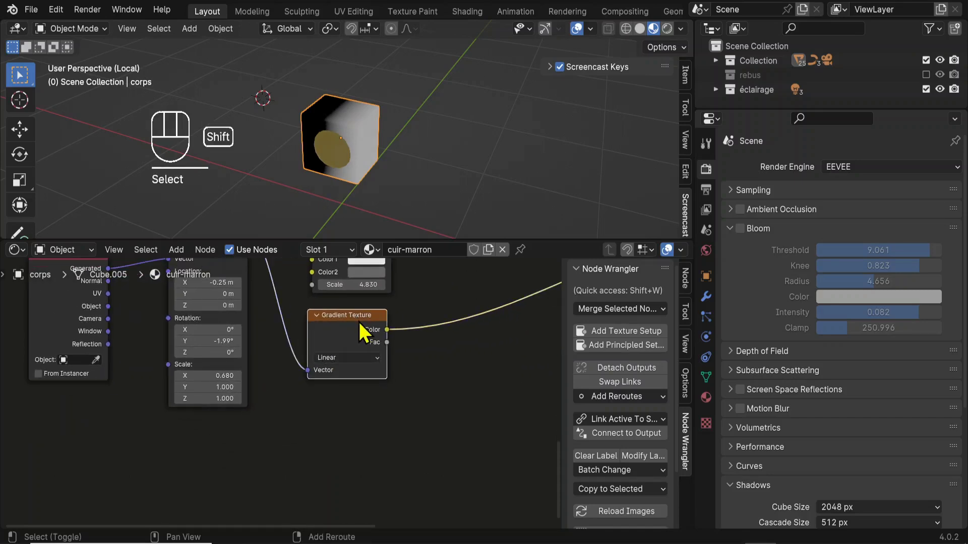
key(shift+a)
mouse_move(359, 323)
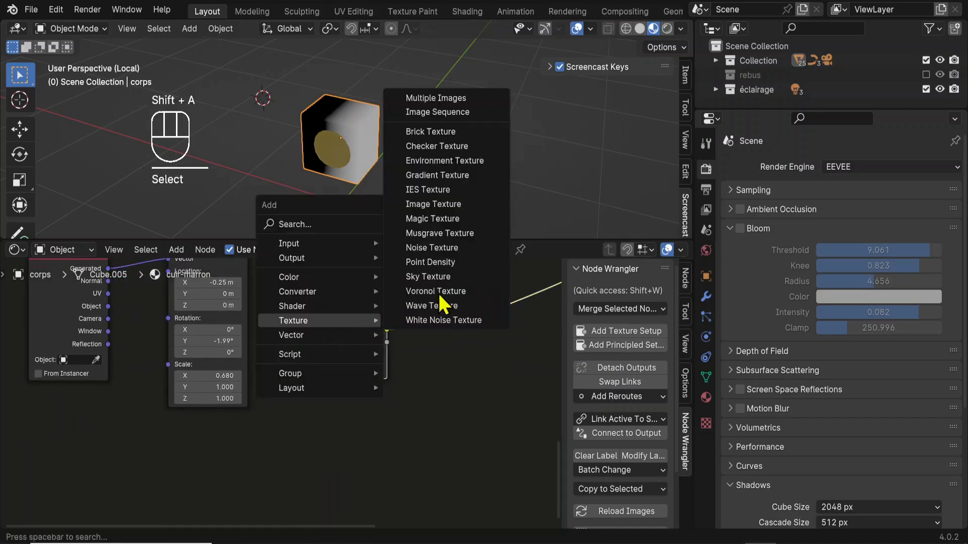
click(440, 190)
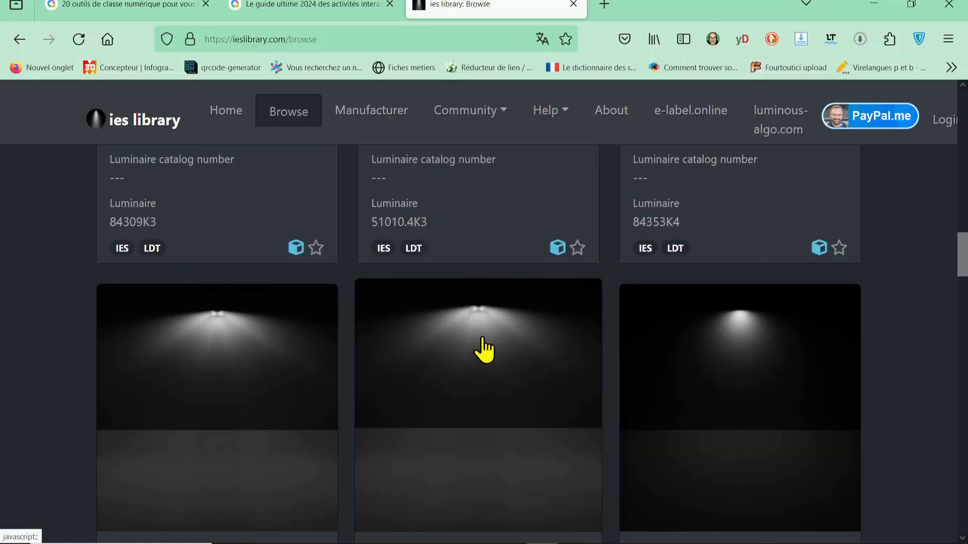
On the IES library website, open a BEGA luminaire's light profile and rotate its 3D preview.
click(483, 337)
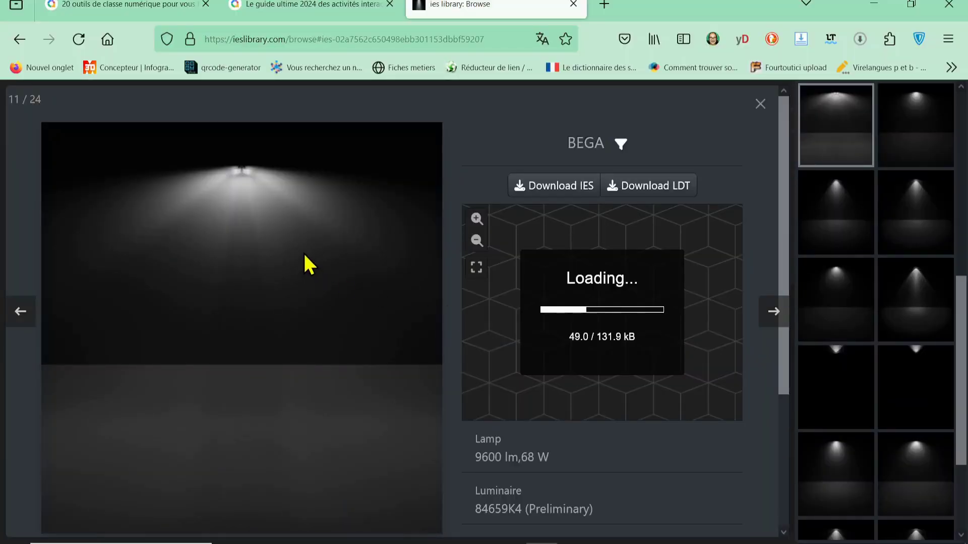
drag(637, 363, 546, 261)
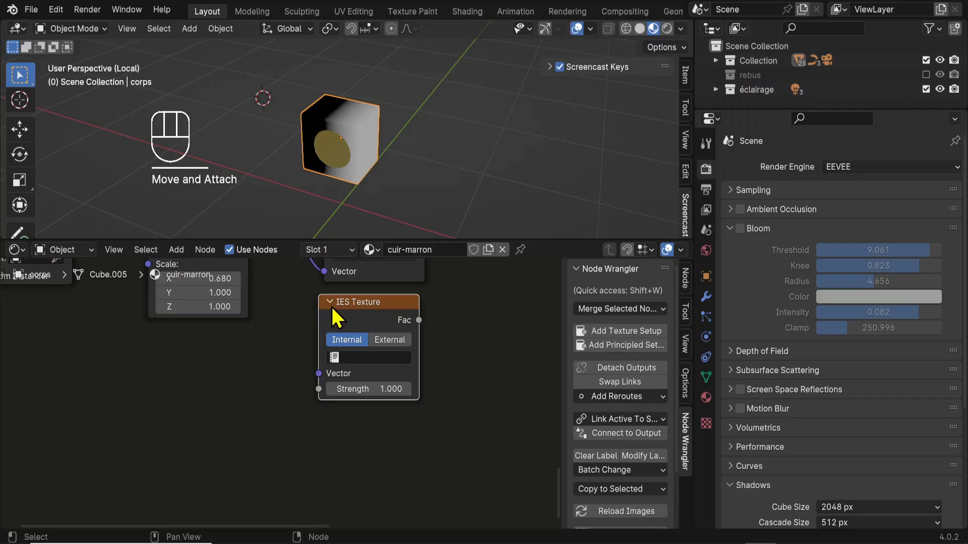
Back in Blender, add a Magic Texture below the IES Texture and preview it up close on the box.
click(346, 467)
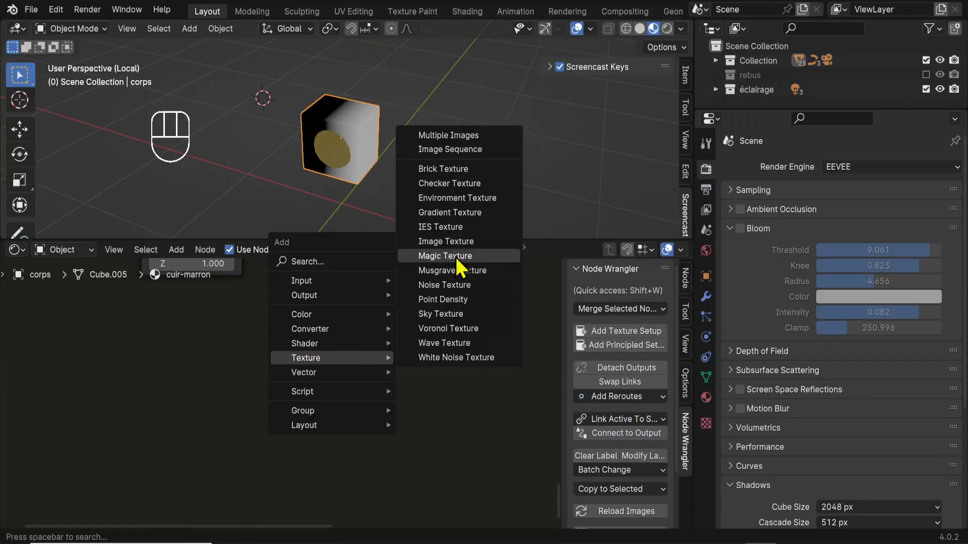
click(456, 257)
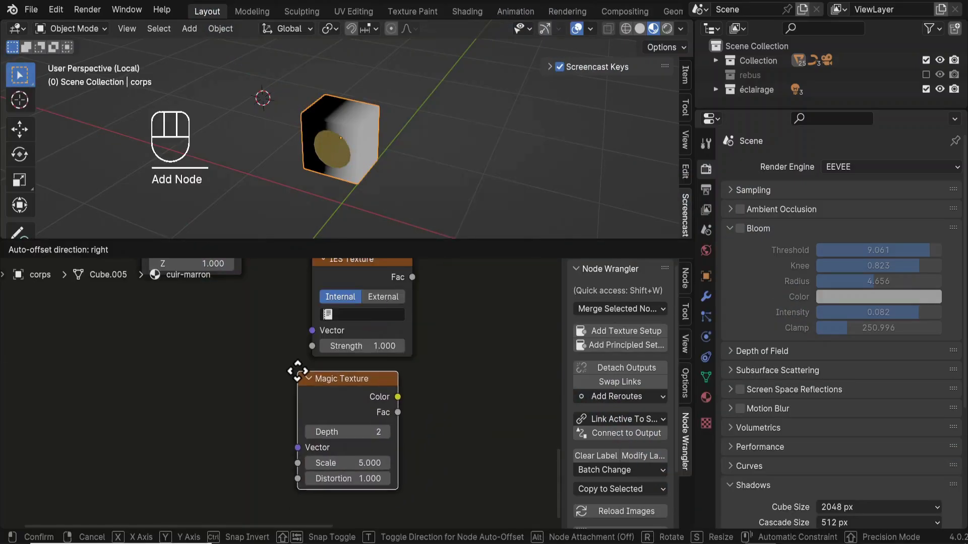
click(297, 372)
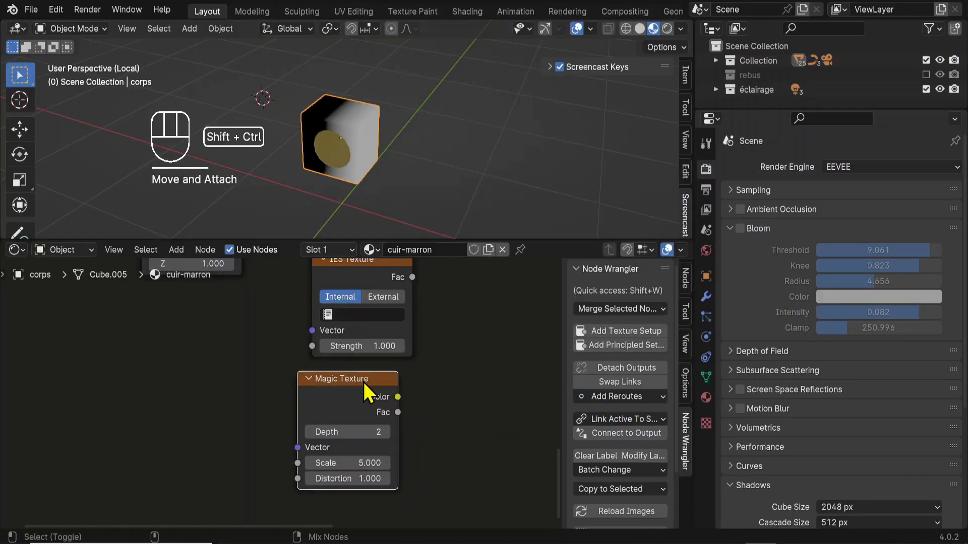
ctrl+shift+click(364, 382)
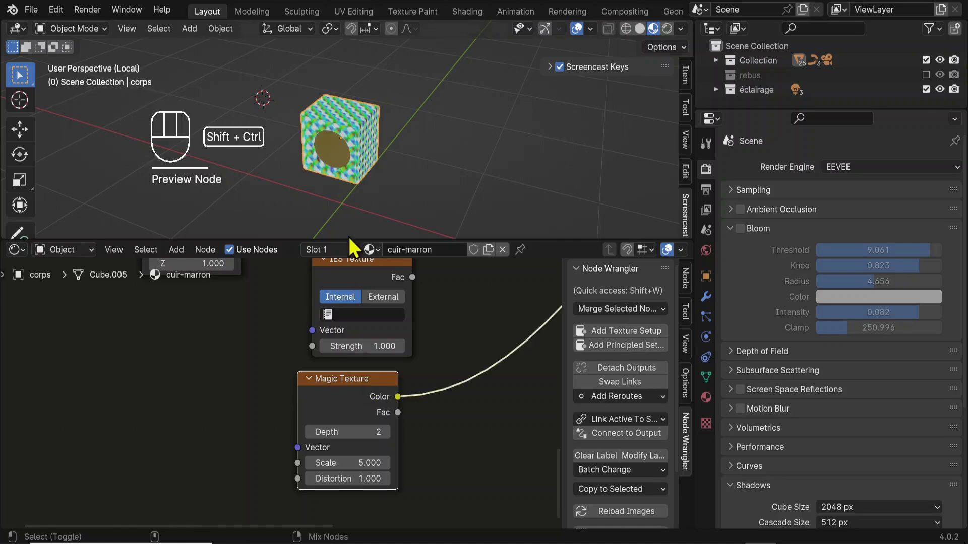
scroll(361, 140, up, 6)
middle_drag(398, 157, 364, 159)
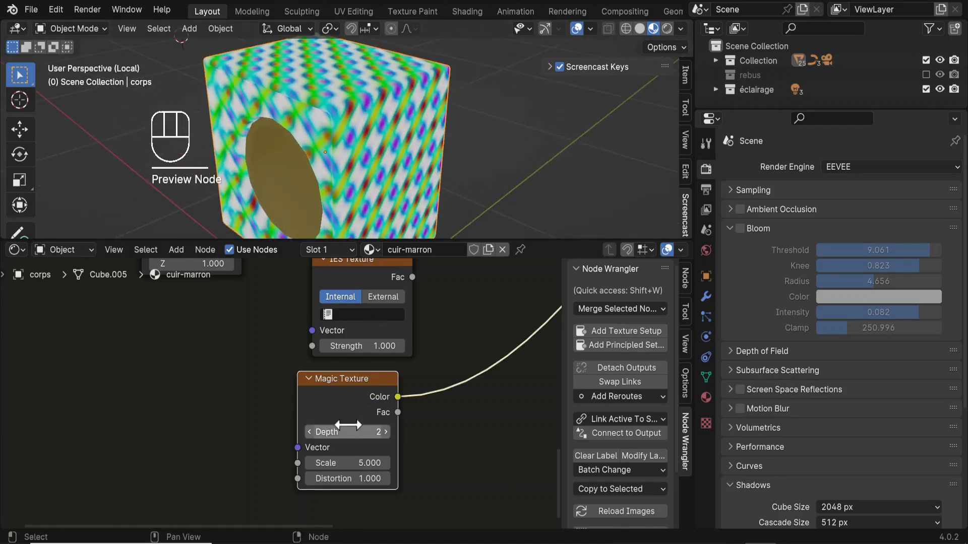
Set the Magic Texture's Depth to 3, Scale to 8.340 and Distortion to 4.200.
mouse_move(344, 463)
mouse_down()
mouse_move(373, 463)
mouse_move(345, 467)
mouse_up()
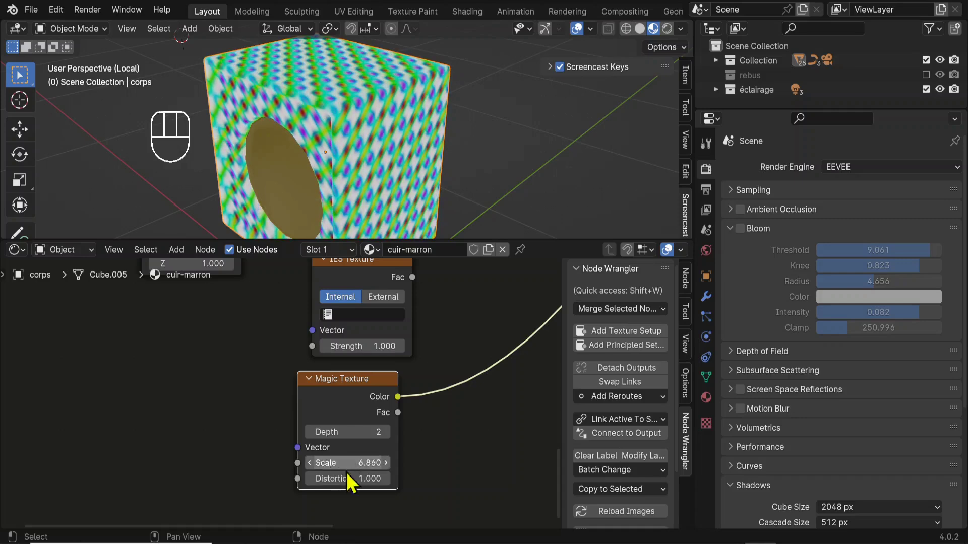
drag(377, 435, 385, 435)
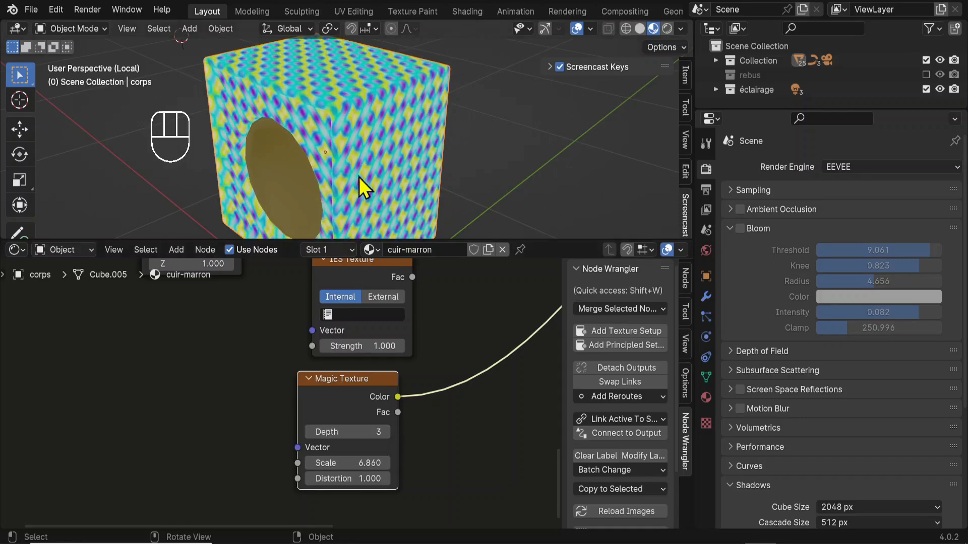
middle_drag(358, 178, 369, 176)
drag(348, 463, 395, 473)
scroll(363, 177, up, 5)
middle_drag(461, 136, 350, 117)
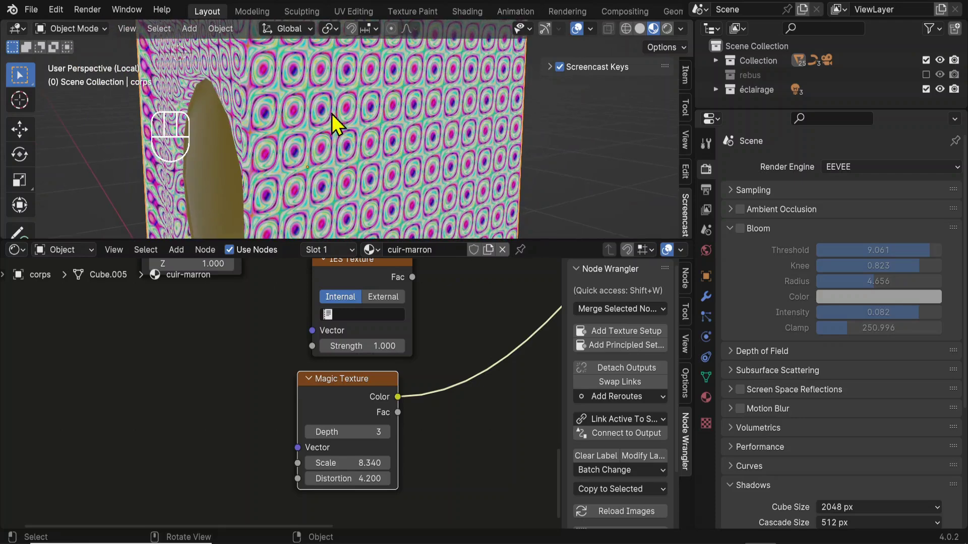
Add a Musgrave Texture below the Magic Texture and preview it on the box.
scroll(369, 153, down, 6)
middle_drag(323, 481, 289, 293)
key(shift+a)
mouse_move(271, 376)
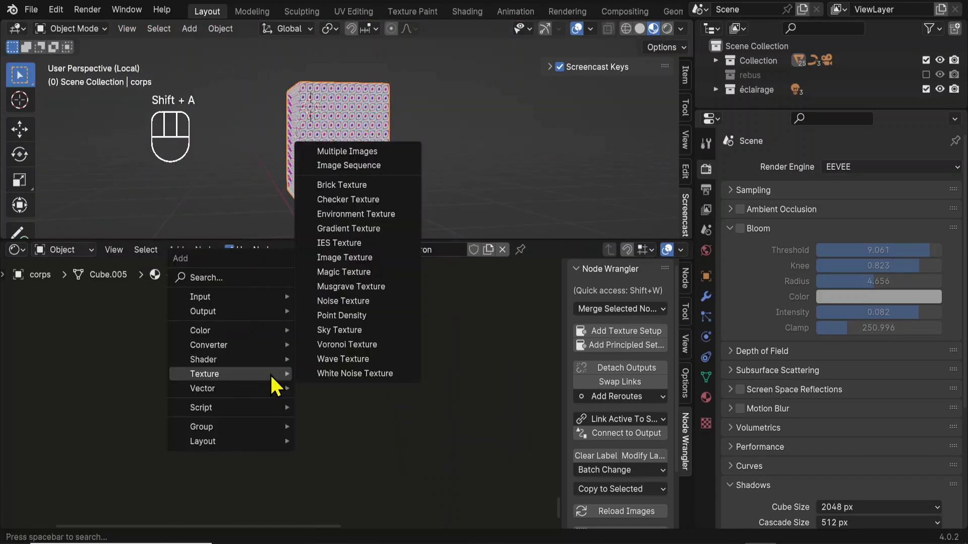
click(351, 288)
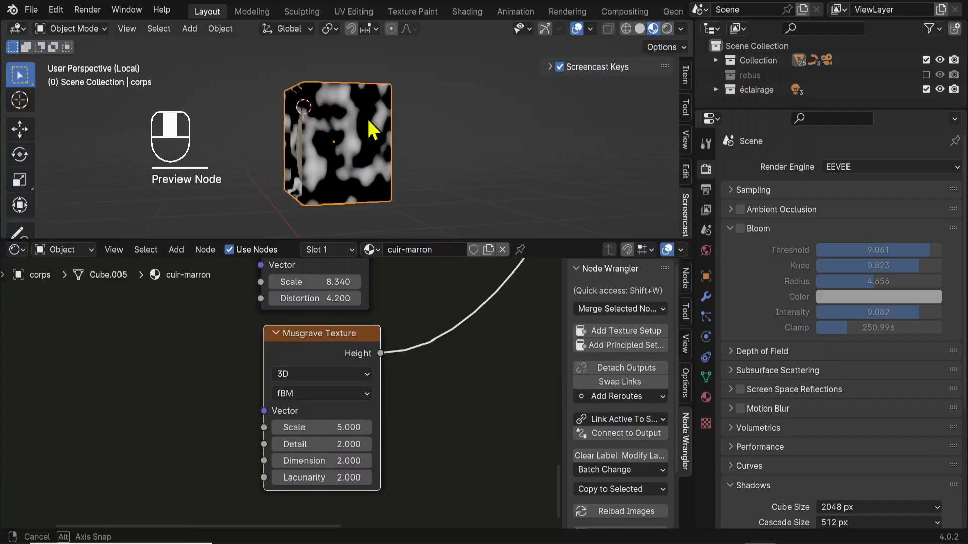
Switch the Musgrave Texture's type to Ridged Multifractal and set its Scale to 7.950.
middle_drag(369, 122, 443, 184)
middle_drag(308, 426, 377, 430)
click(379, 396)
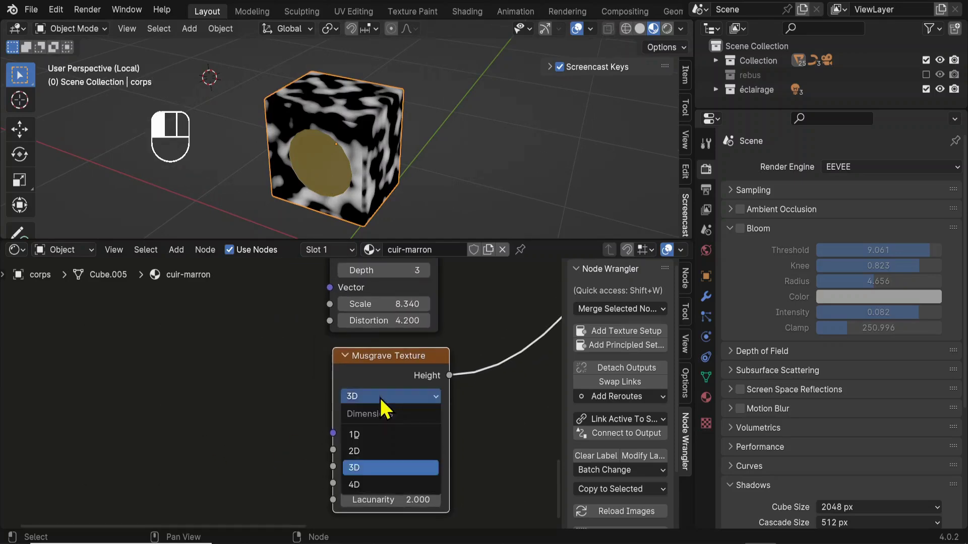
click(388, 416)
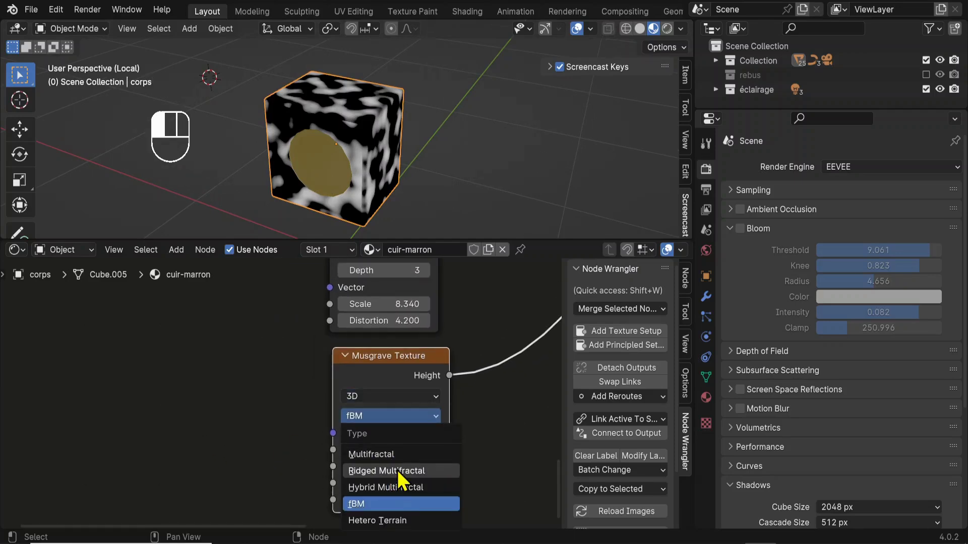
click(397, 470)
middle_drag(442, 117, 402, 122)
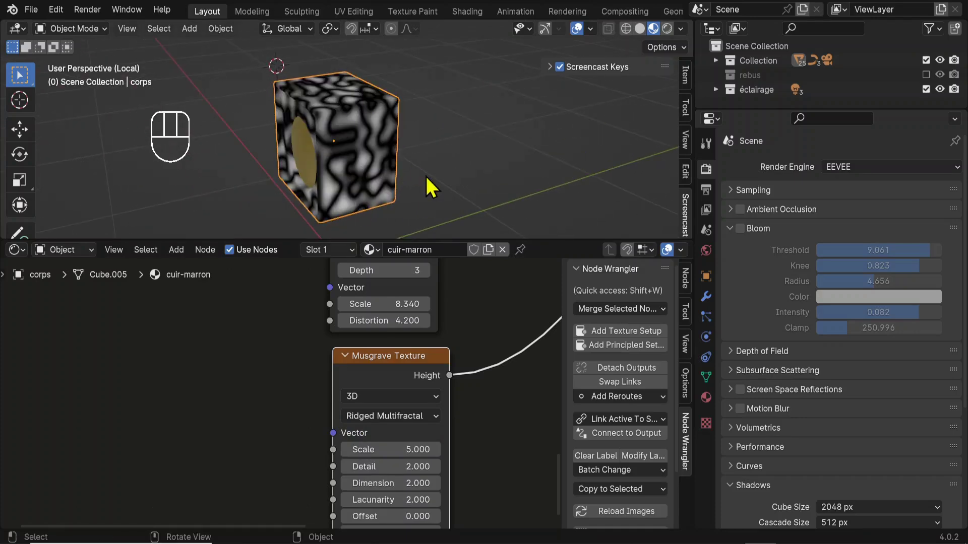
scroll(443, 194, up, 2)
shift+drag(398, 450, 484, 450)
Add a Noise Texture below the Musgrave Texture and preview it on the box.
middle_drag(343, 450, 266, 404)
key(shift+a)
mouse_move(265, 408)
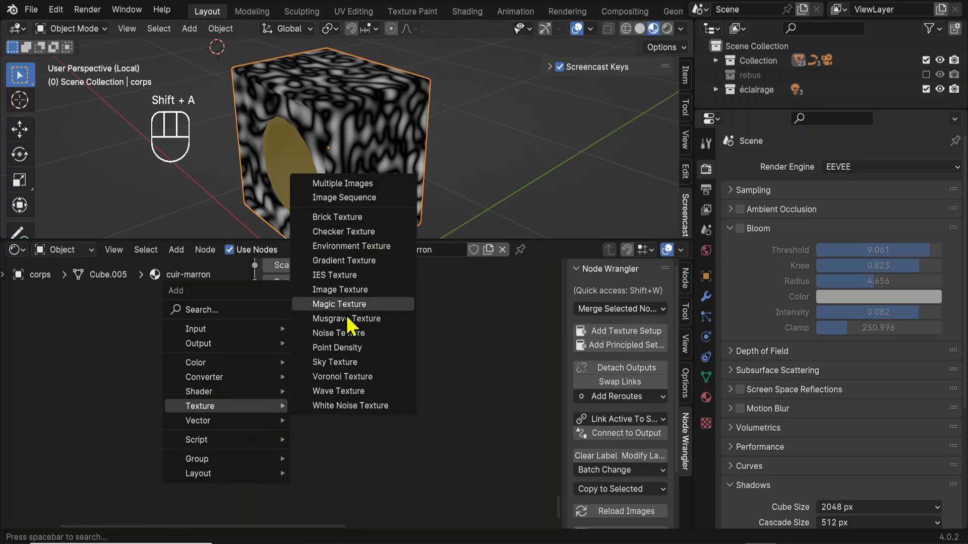
click(357, 337)
click(266, 389)
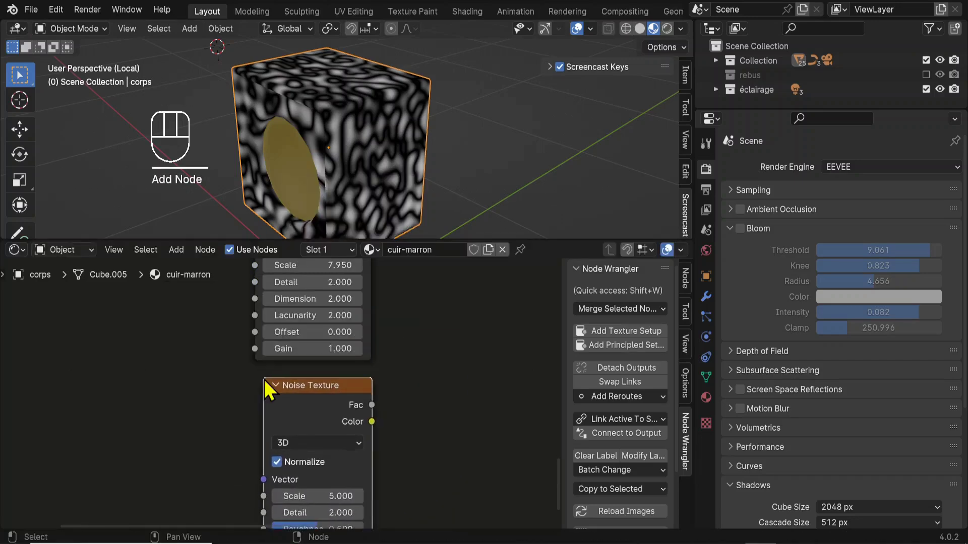
ctrl+shift+click(313, 405)
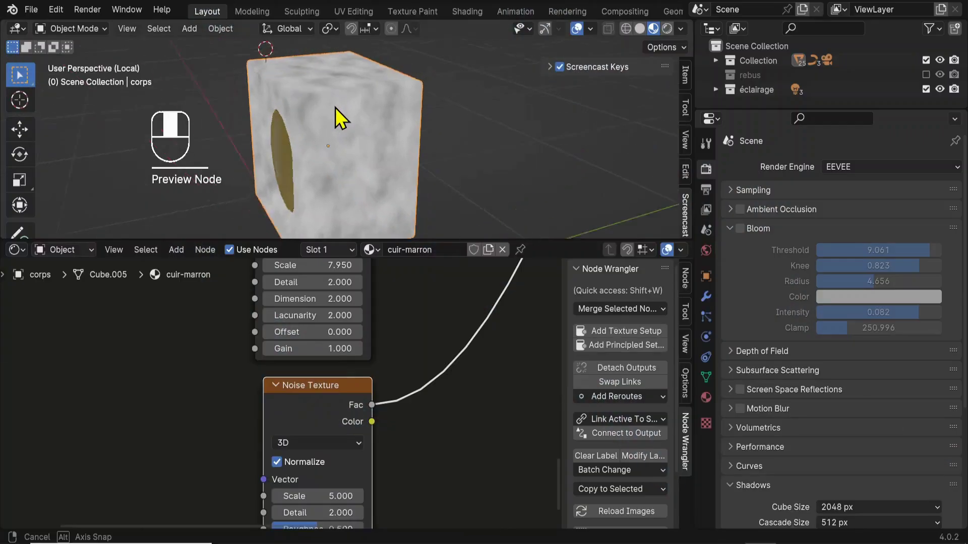
middle_drag(370, 144, 364, 125)
Set the Noise Texture's Detail to 3.300, Roughness to 0.878, Lacunarity to 3.410 and Distortion to 0.150.
middle_drag(353, 509, 338, 372)
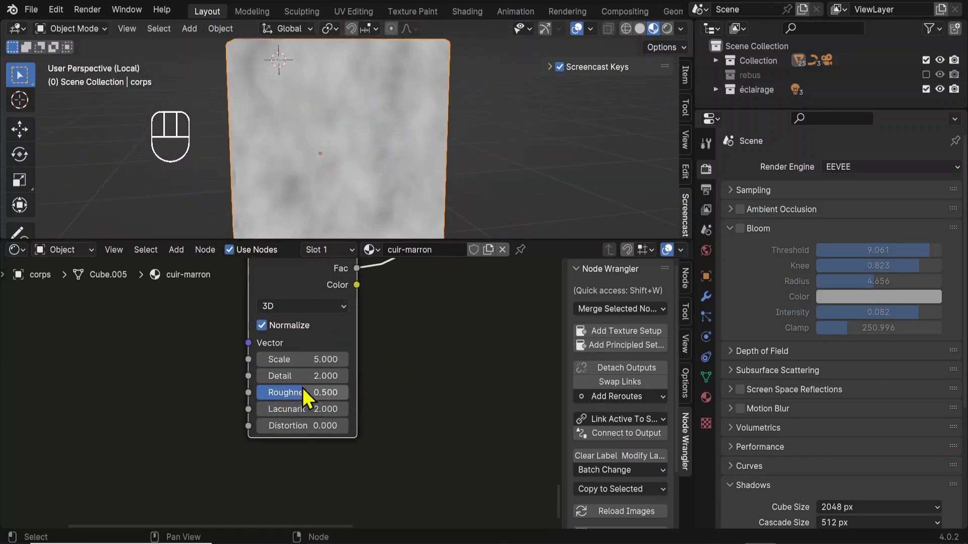
drag(335, 376, 294, 376)
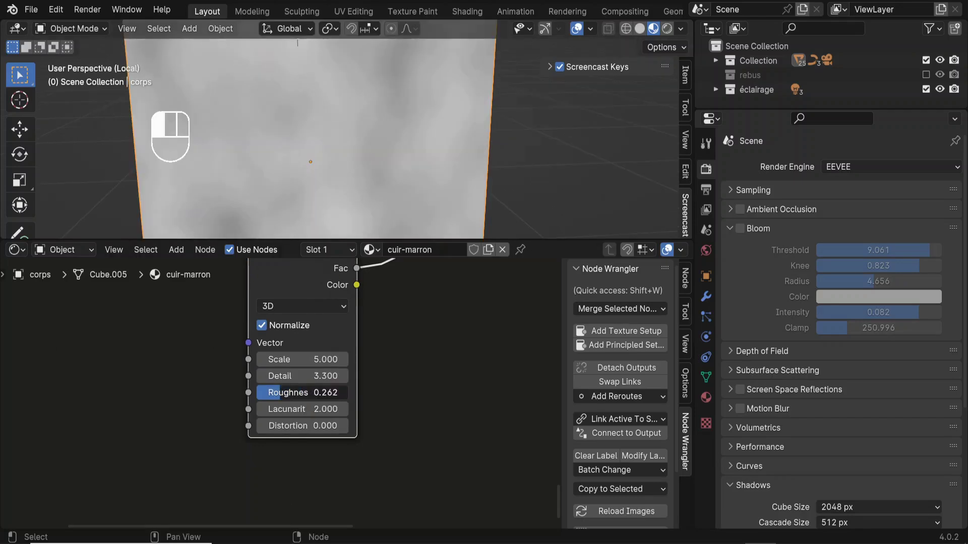
drag(280, 393, 291, 392)
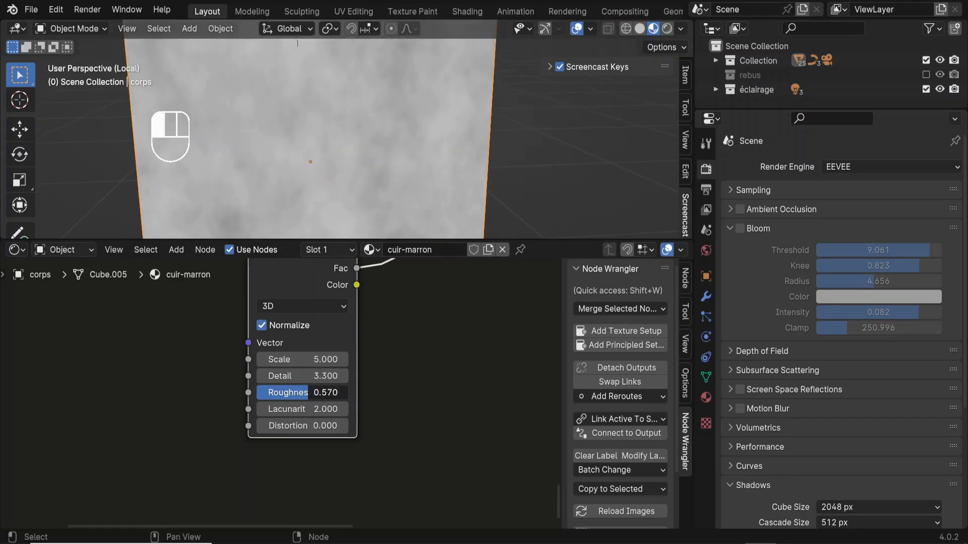
middle_drag(392, 156, 347, 222)
drag(304, 411, 331, 411)
middle_drag(347, 167, 367, 164)
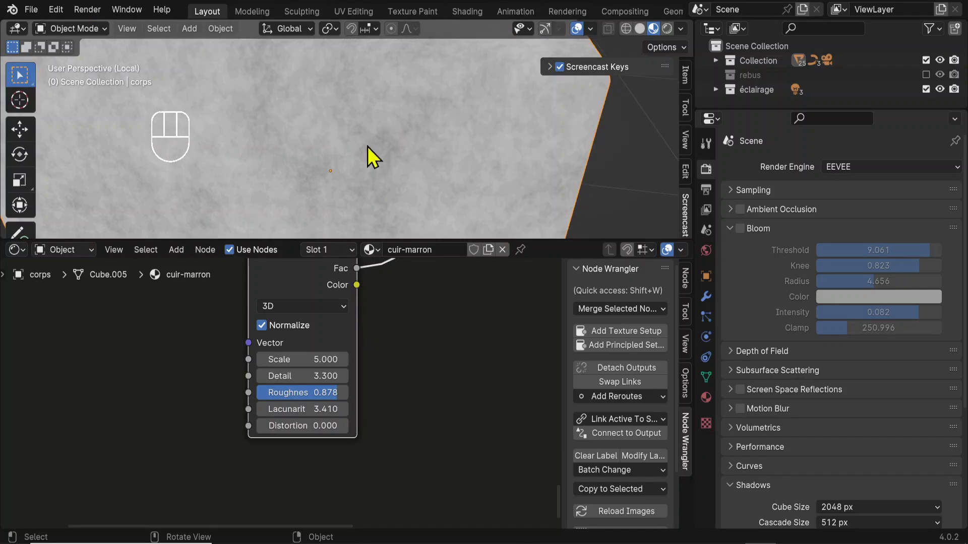
mouse_move(302, 426)
mouse_down()
mouse_move(343, 426)
mouse_move(287, 426)
mouse_move(332, 426)
mouse_move(287, 426)
mouse_move(300, 426)
mouse_up()
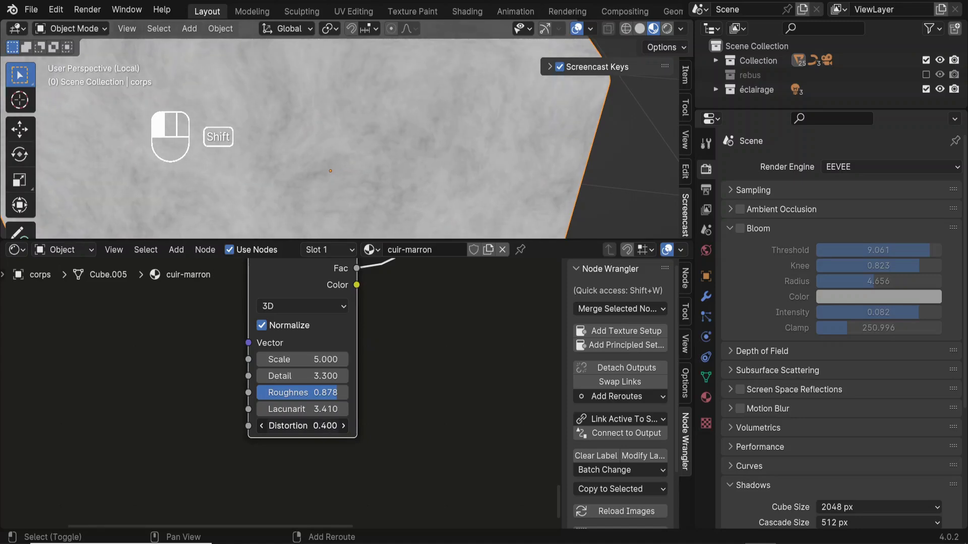
Add a Voronoi Texture below the Noise Texture and preview it on the box.
key(shift+a)
mouse_move(264, 391)
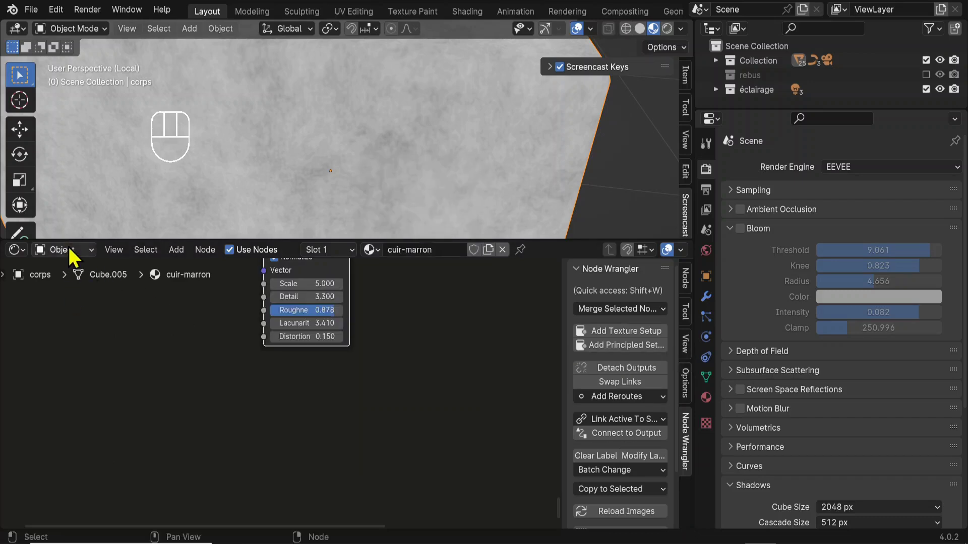
key(shift+a)
mouse_move(302, 393)
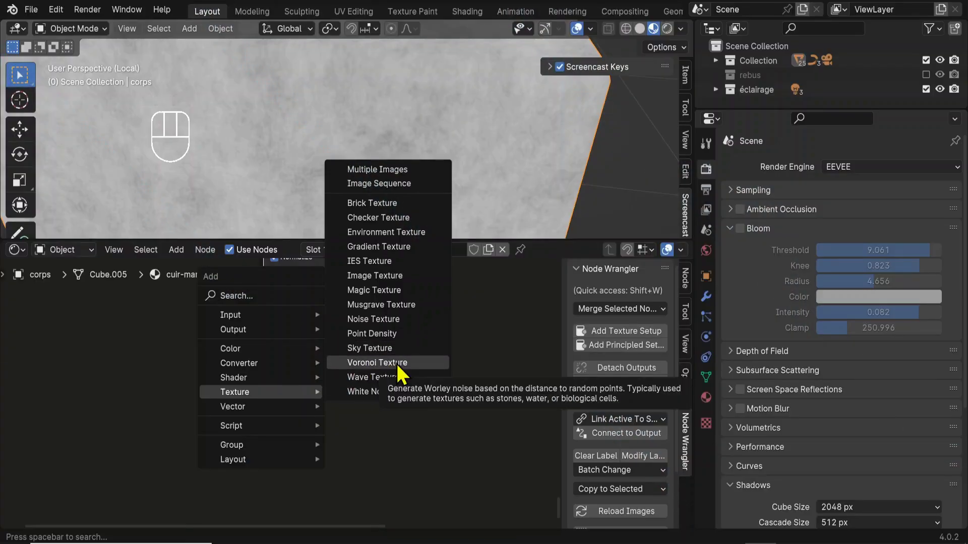
click(397, 363)
click(302, 376)
ctrl+shift+click(300, 373)
middle_drag(401, 156, 398, 212)
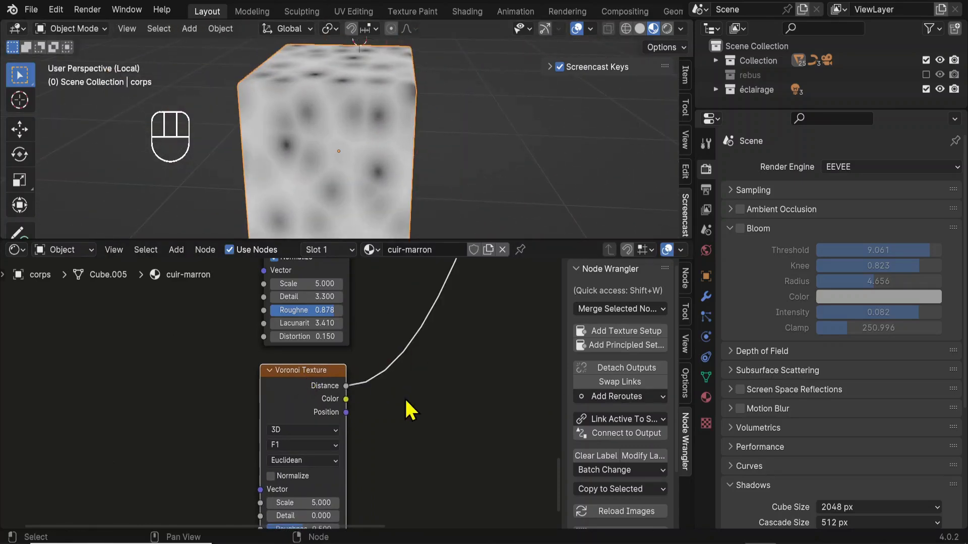
Set the Voronoi Texture's feature output to Distance to Edge and inspect the cell pattern on the box.
scroll(305, 444, up, 1)
click(302, 454)
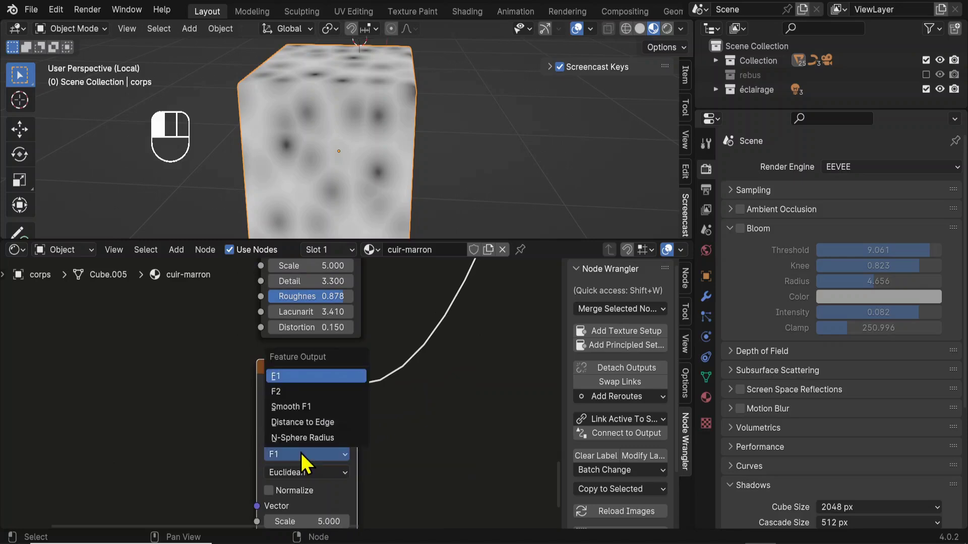
click(309, 424)
middle_drag(318, 140, 334, 201)
middle_drag(401, 432, 401, 357)
scroll(400, 348, up, 2)
middle_drag(378, 115, 406, 197)
scroll(379, 450, down, 2)
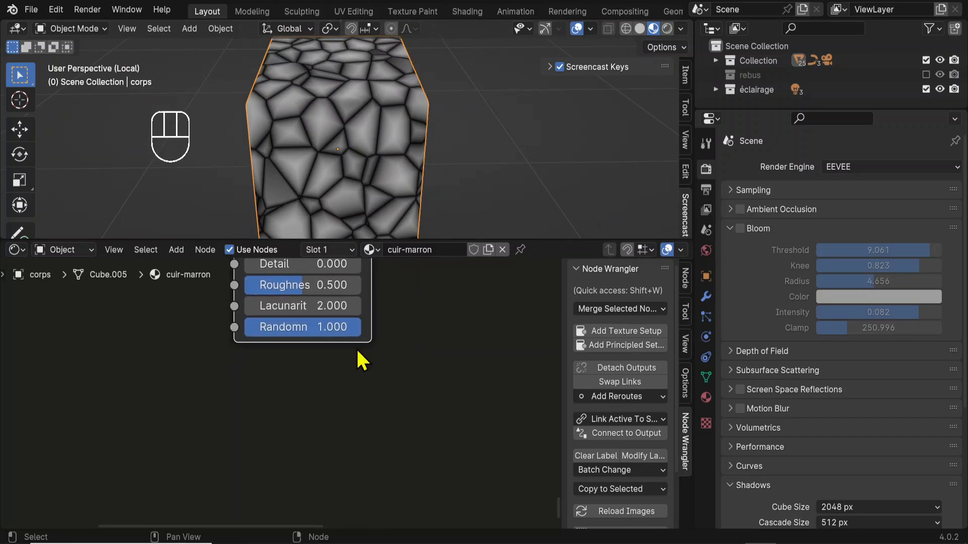
Add a Wave Texture below the Voronoi Texture and preview it on the box.
key(shift+a)
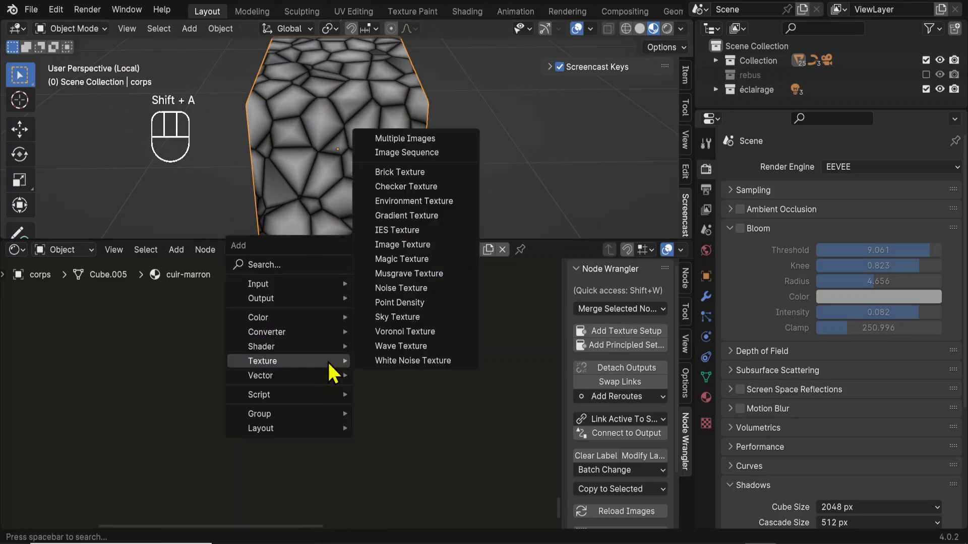
click(400, 346)
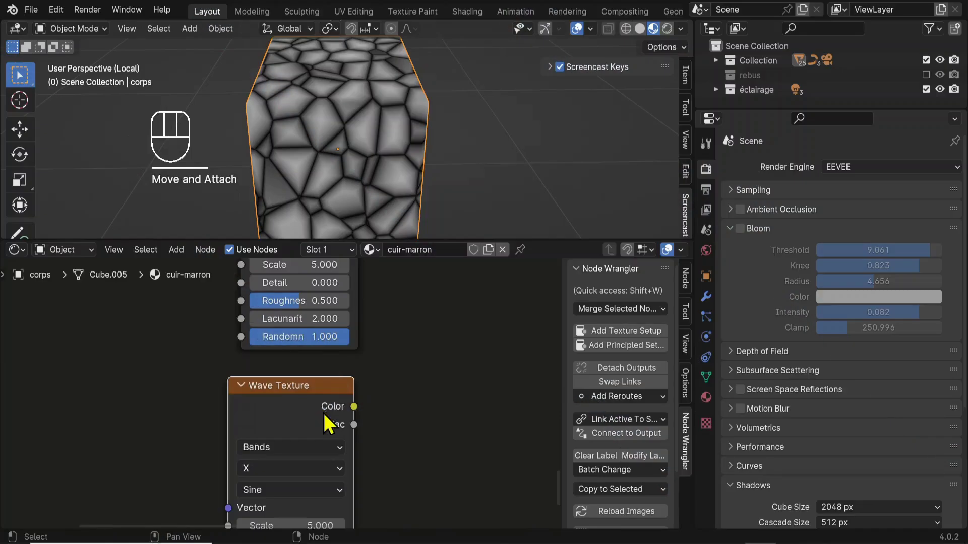
ctrl+shift+click(298, 326)
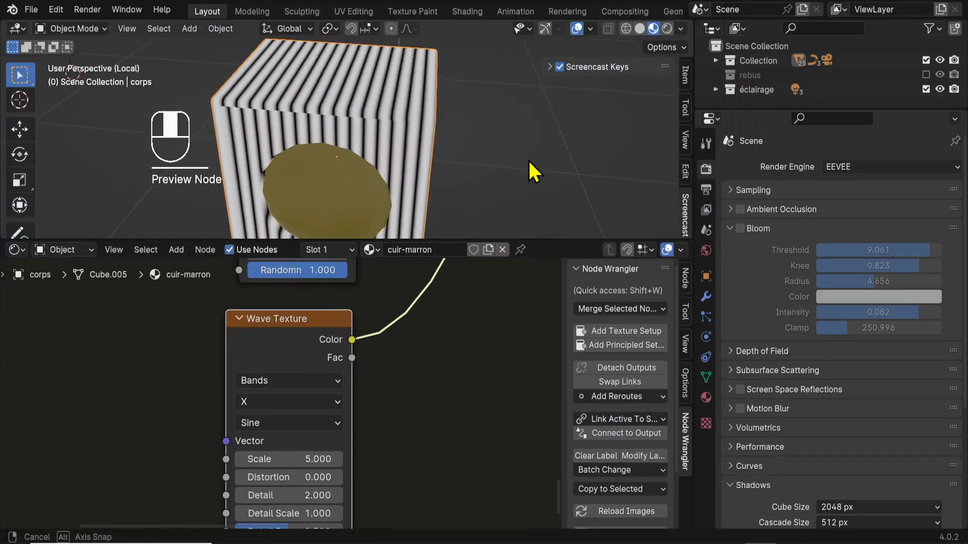
middle_drag(371, 97, 303, 129)
Preview the Wave Texture's bands along Y and set their direction to Z.
middle_drag(406, 393, 434, 361)
click(335, 371)
click(291, 425)
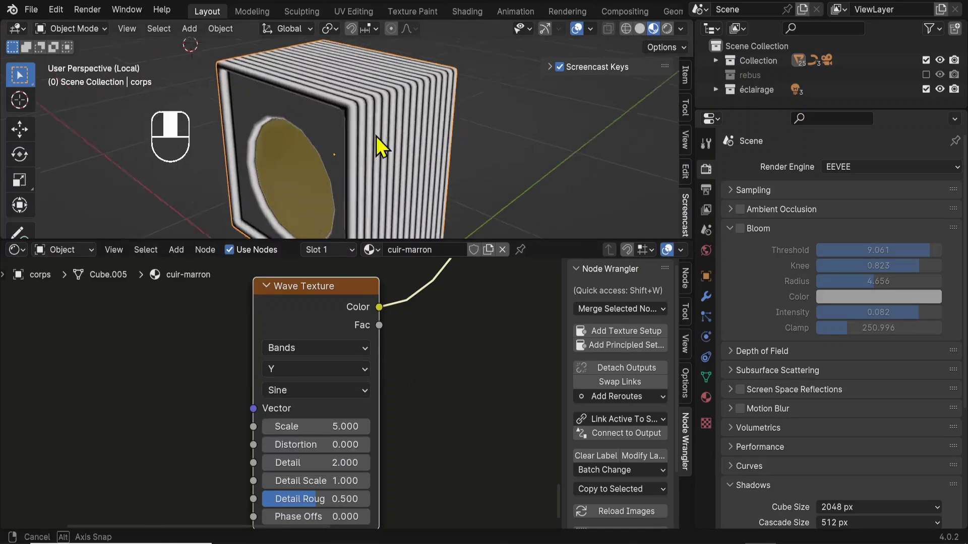
click(310, 368)
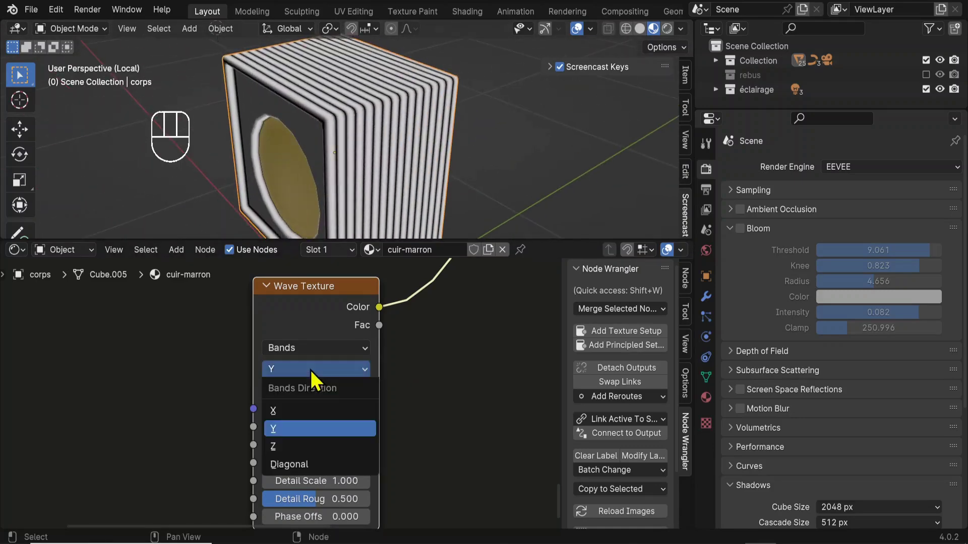
click(300, 446)
scroll(395, 178, down, 3)
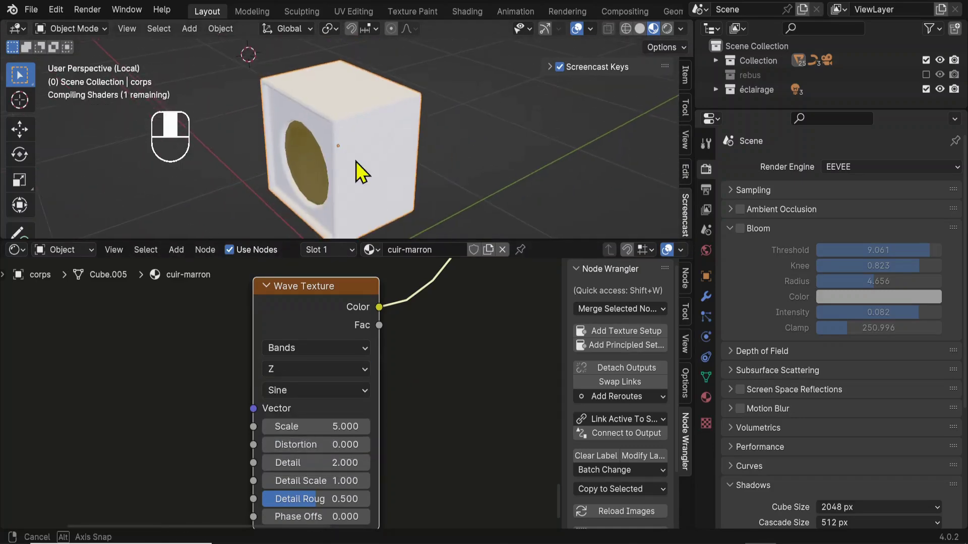
middle_drag(446, 424, 436, 387)
scroll(436, 387, up, 1)
scroll(463, 159, up, 1)
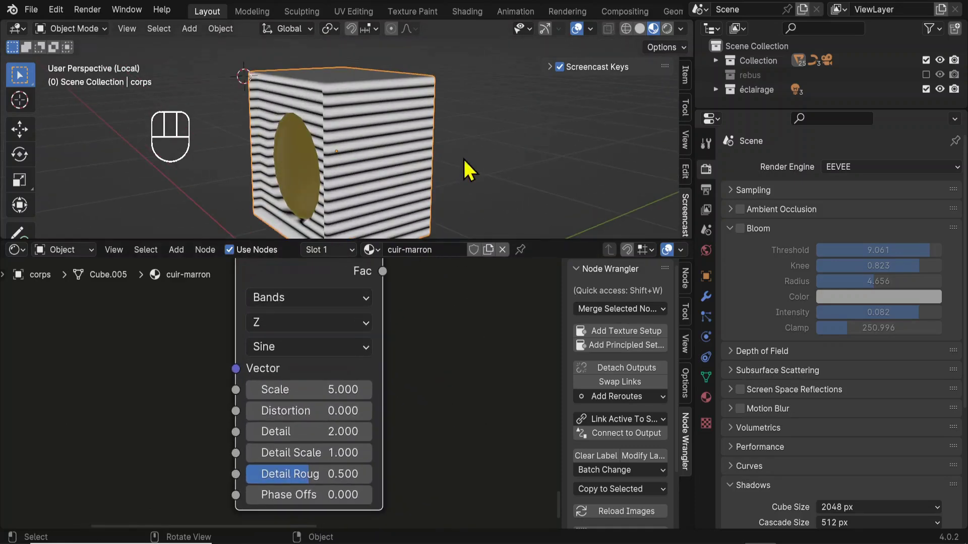
Set the Wave Texture's Distortion to 5.400, Detail Scale to 2.210, Detail Roughness to 0.774 and Phase Offset to 16.520.
middle_drag(463, 159, 430, 155)
drag(308, 410, 353, 410)
scroll(395, 168, up, 3)
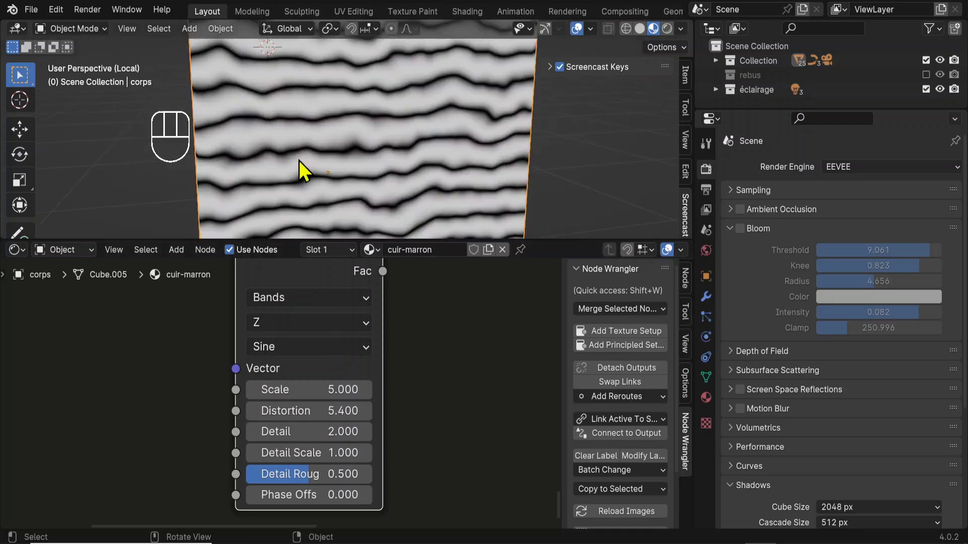
drag(302, 452, 577, 495)
scroll(301, 396, down, 5)
Change the Wave Texture's type from Bands to Rings and set its Scale to 2.380.
middle_drag(301, 425, 323, 365)
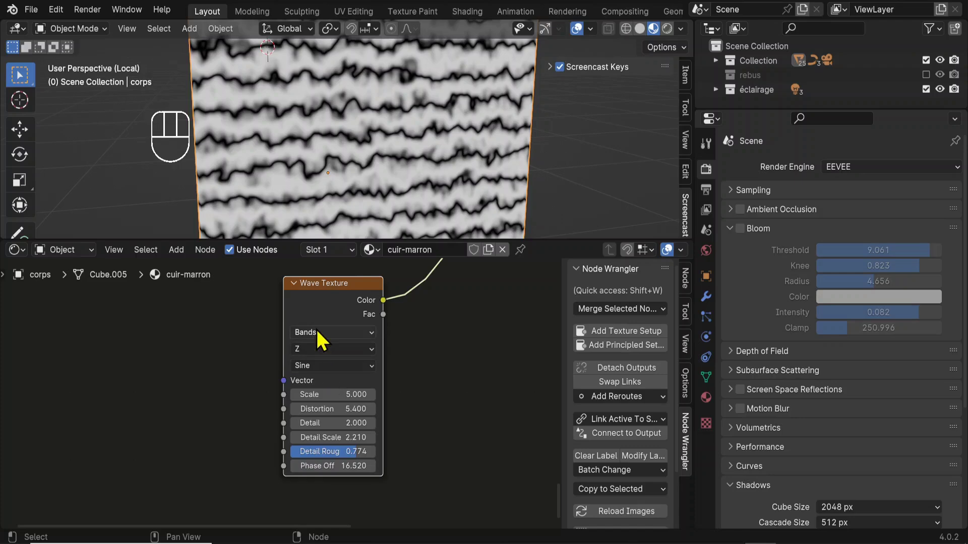
click(315, 335)
click(324, 382)
scroll(282, 167, down, 3)
middle_drag(283, 167, 346, 179)
scroll(322, 144, down, 4)
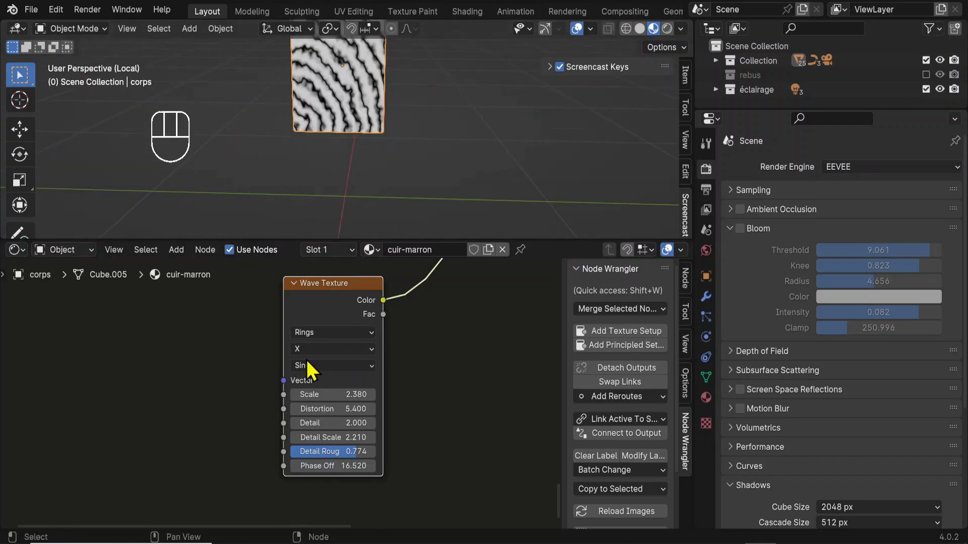
Add a White Noise Texture below the Wave Texture.
key(ctrl+h)
key(shift+a)
mouse_move(302, 358)
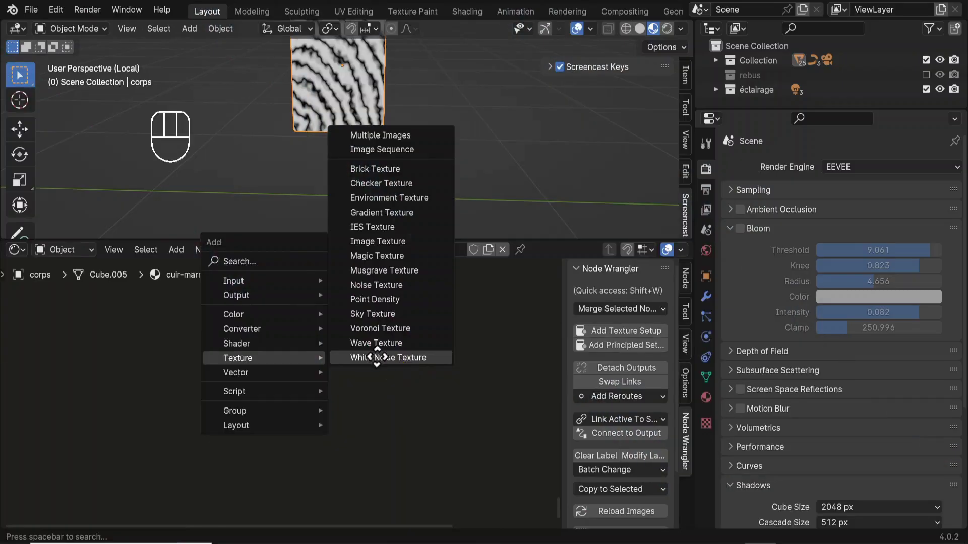
click(393, 359)
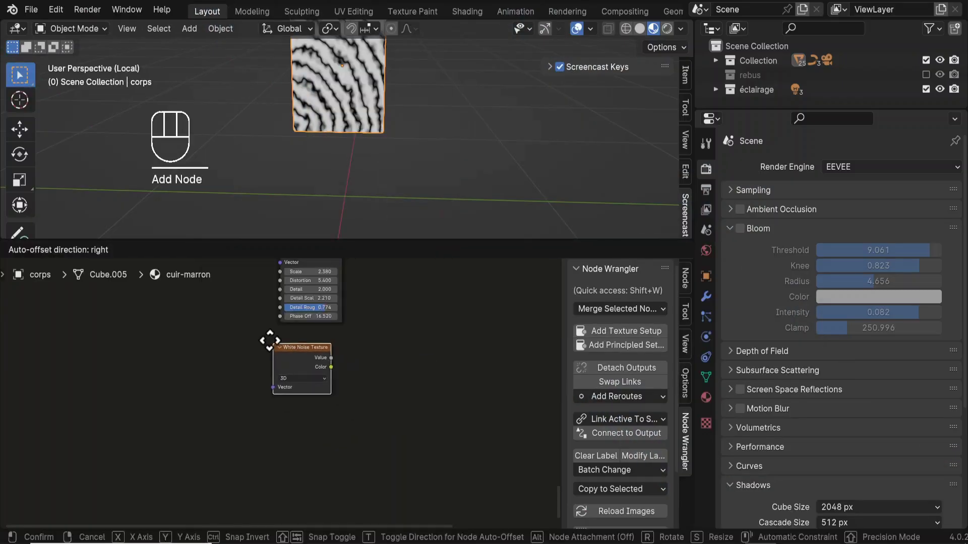
click(370, 446)
Move the White Noise Texture up the node column to just below the Mapping node.
drag(352, 413, 388, 282)
drag(348, 423, 334, 290)
middle_drag(334, 292, 386, 432)
scroll(386, 432, up, 1)
drag(392, 422, 402, 294)
scroll(403, 317, down, 8)
middle_drag(340, 384, 335, 477)
drag(341, 446, 363, 373)
scroll(411, 329, up, 4)
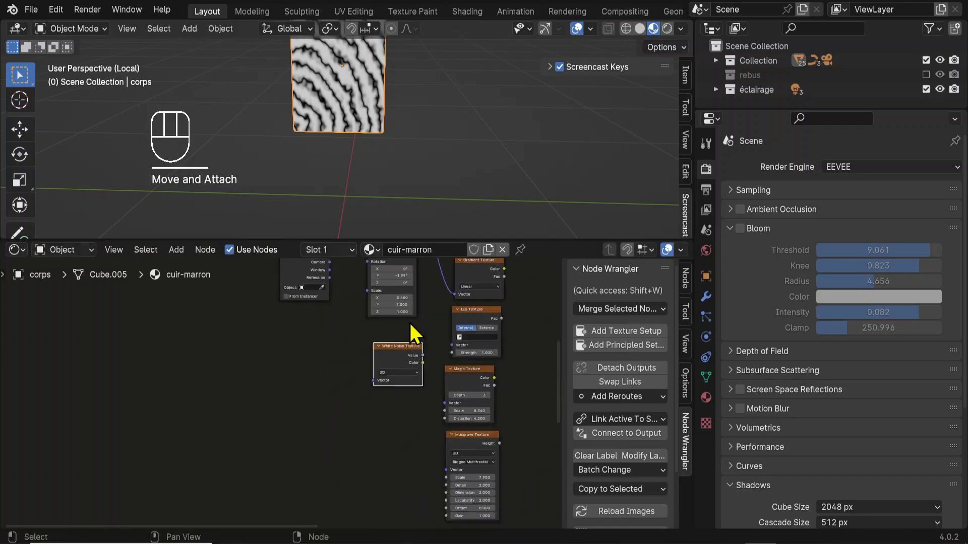
Connect the Mapping node's Vector output to the White Noise Texture and preview the noise up close on the box.
drag(344, 276, 331, 287)
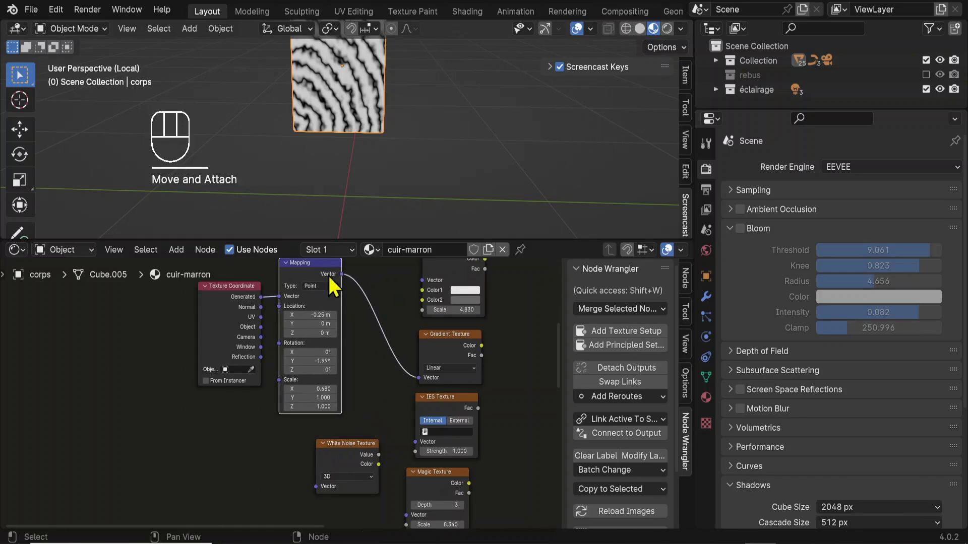
ctrl+shift+click(362, 452)
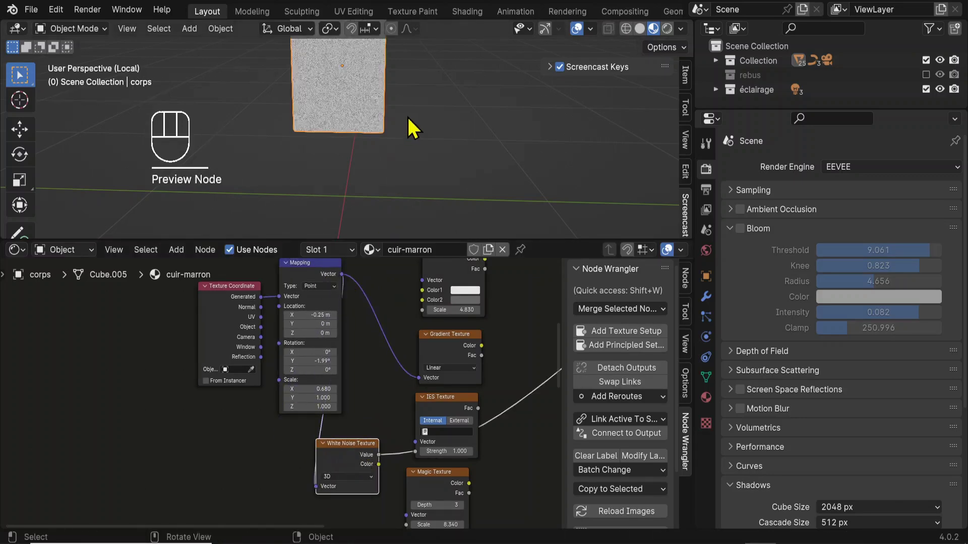
scroll(411, 98, up, 6)
scroll(400, 139, up, 5)
scroll(352, 431, down, 3)
Select the column of demonstration texture nodes and delete it.
middle_drag(353, 431, 377, 260)
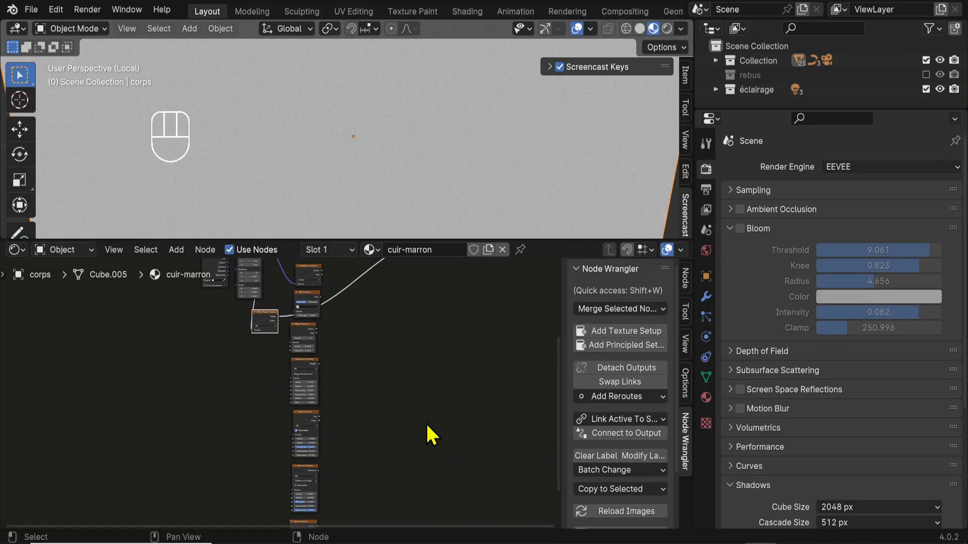
scroll(398, 391, down, 5)
ctrl+middle_drag(377, 397, 343, 339)
drag(290, 267, 278, 517)
key(Delete)
Move the White Noise Texture up toward the Principled BSDF and place the Texture Coordinate and Mapping nodes beside it.
drag(247, 351, 256, 286)
scroll(309, 345, up, 6)
middle_drag(314, 344, 378, 493)
scroll(368, 414, up, 10)
middle_drag(381, 433, 297, 371)
drag(208, 391, 209, 393)
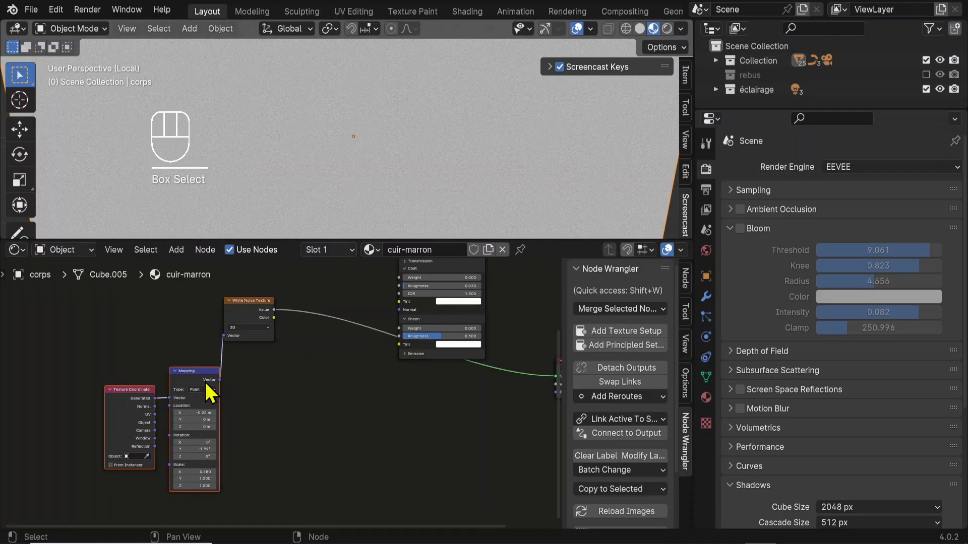
drag(209, 393, 171, 327)
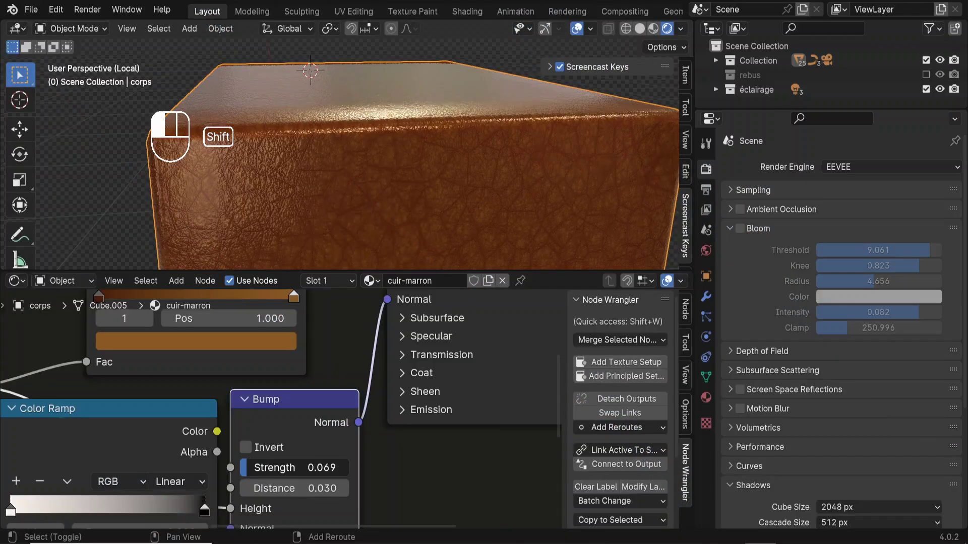
Set the Bump node's Strength to 0.035 and inspect the brown leather on the speaker body.
mouse_move(293, 467)
shift+mouse_down()
mouse_move(280, 468)
mouse_move(297, 468)
shift+mouse_up()
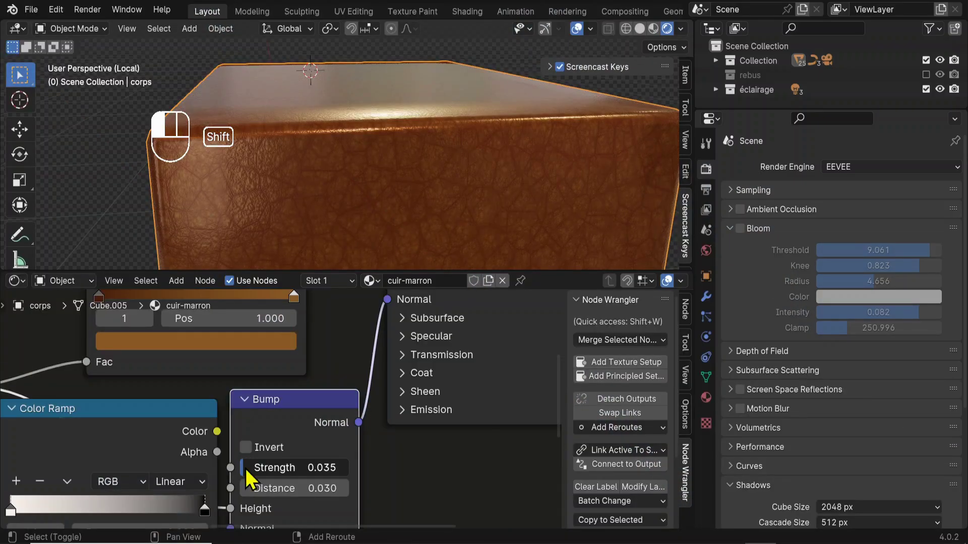
middle_drag(361, 160, 487, 187)
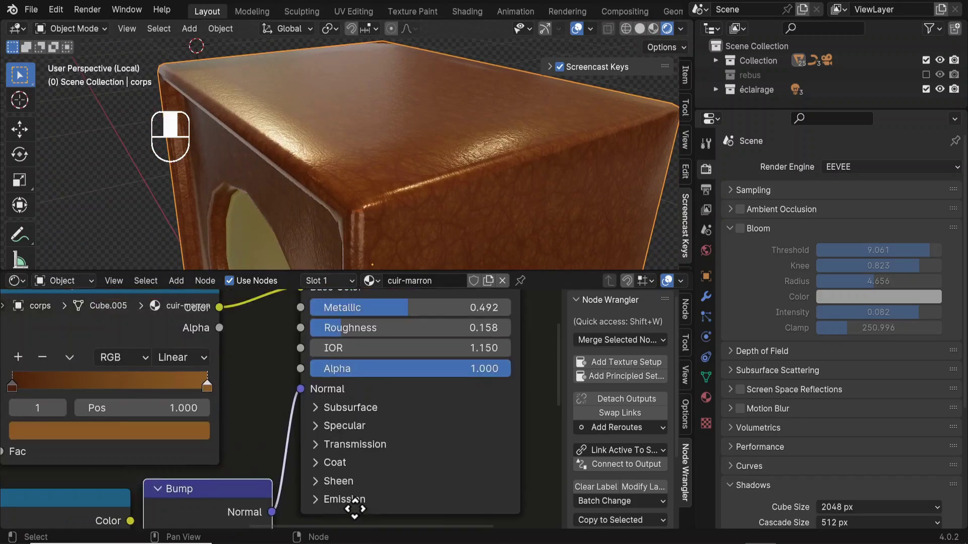